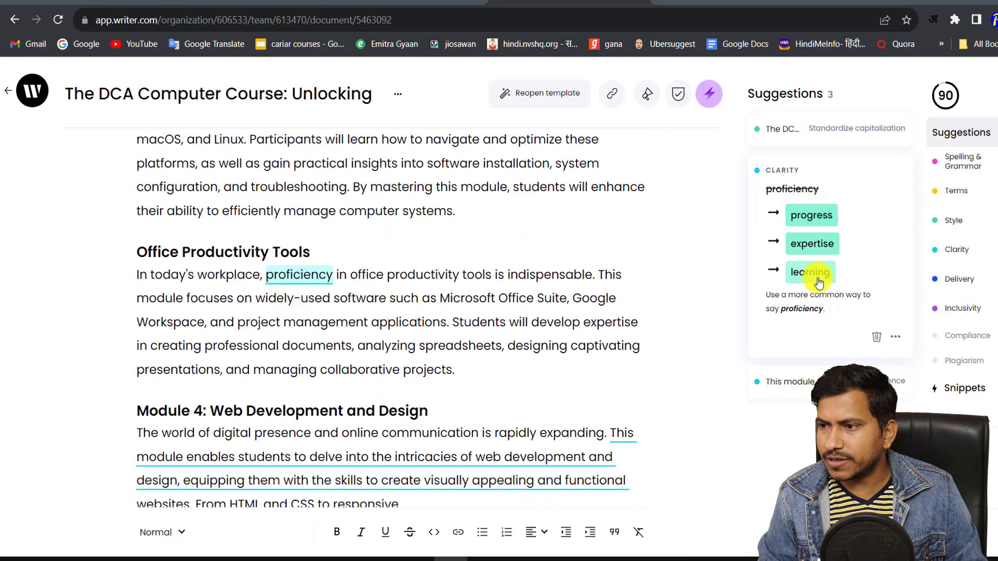
# Step: Apply the clarity suggestion "progress" in place of "proficiency" in the Office Productivity Tools section
pyautogui.click(818, 217)
pyautogui.scroll(-5, 377, 276)
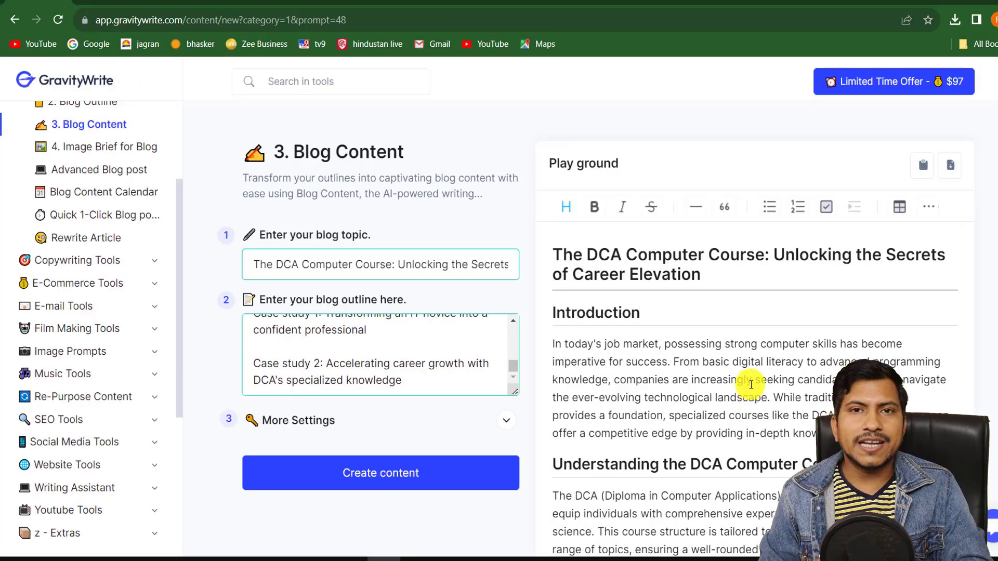
# Step: Switch to GravityWrite, generate image prompts from the pasted blog text with Image Brief for Blog, and select the first prompt's text for copying
pyautogui.scroll(-7, 751, 385)
pyautogui.scroll(8, 752, 384)
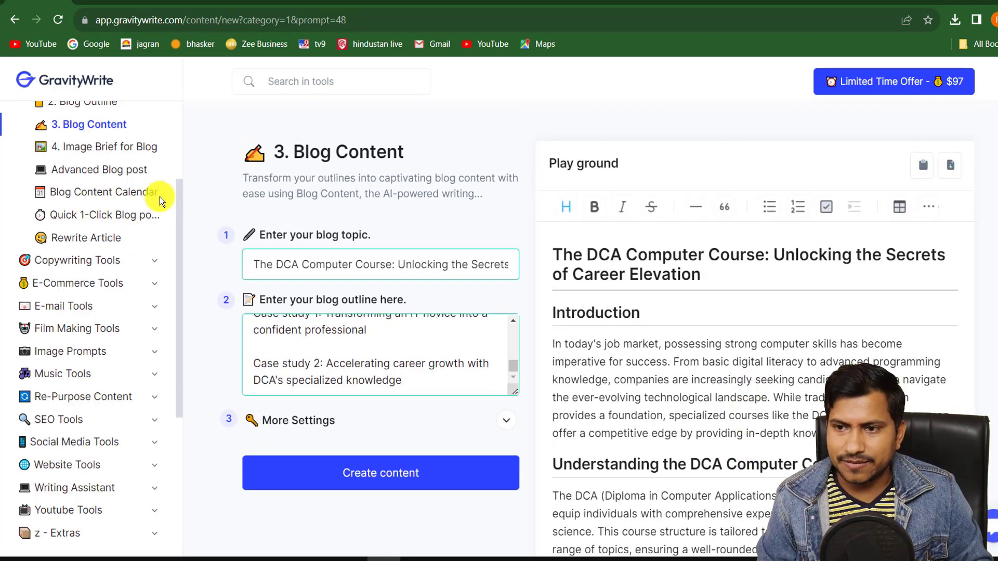
pyautogui.scroll(4, 140, 225)
pyautogui.scroll(-1, 113, 333)
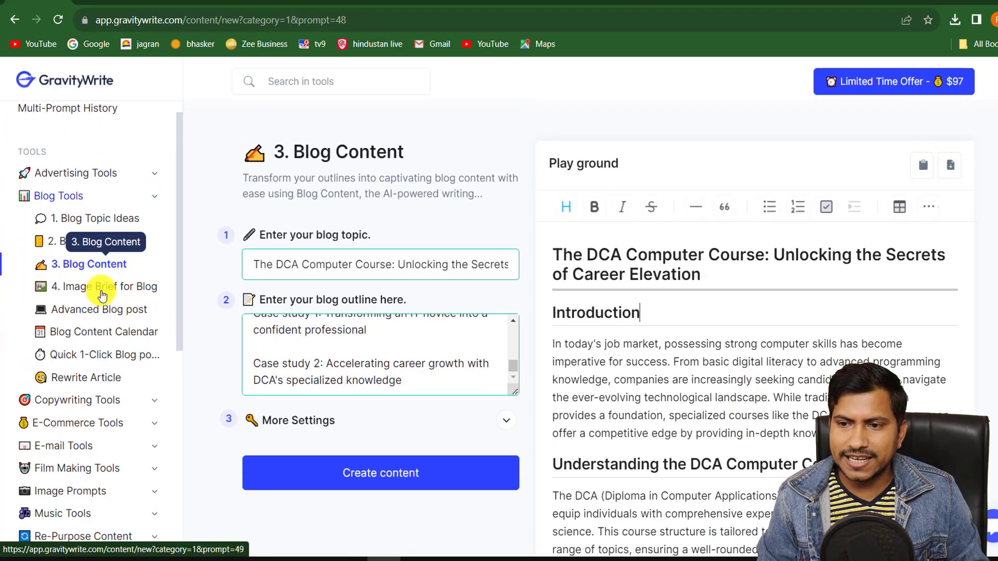
pyautogui.click(115, 287)
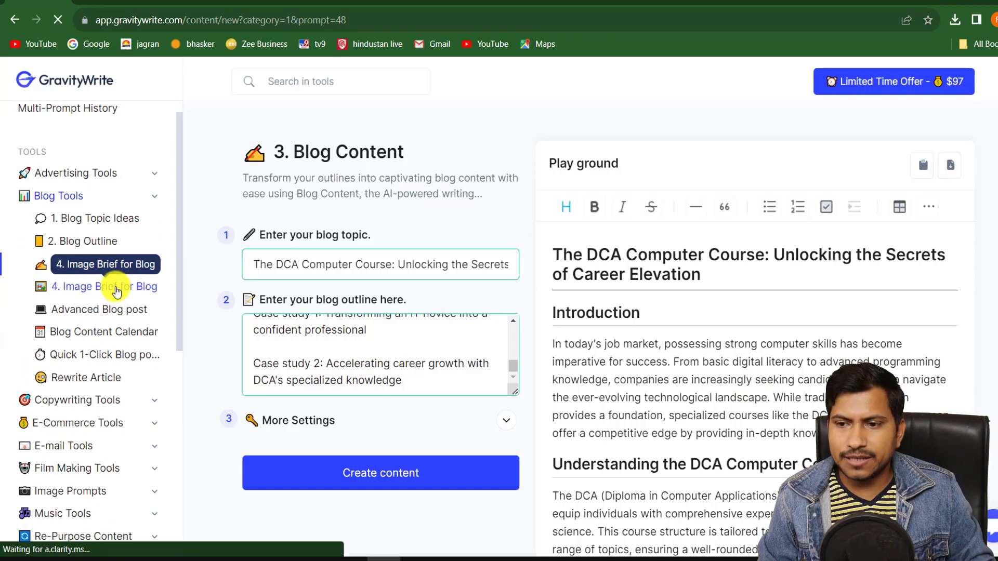
pyautogui.click(349, 287)
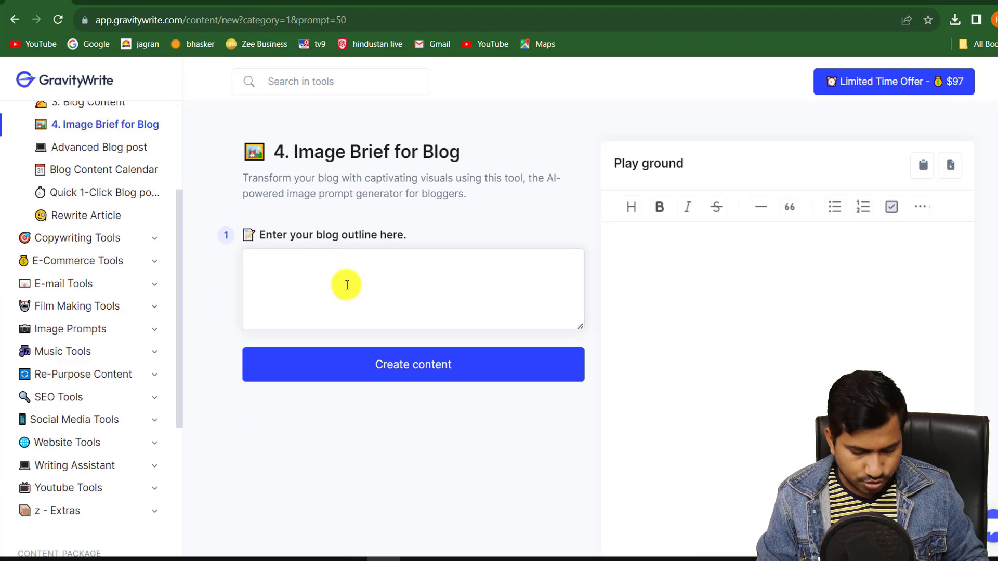
pyautogui.hotkey('ctrl', 'v')
pyautogui.click(444, 373)
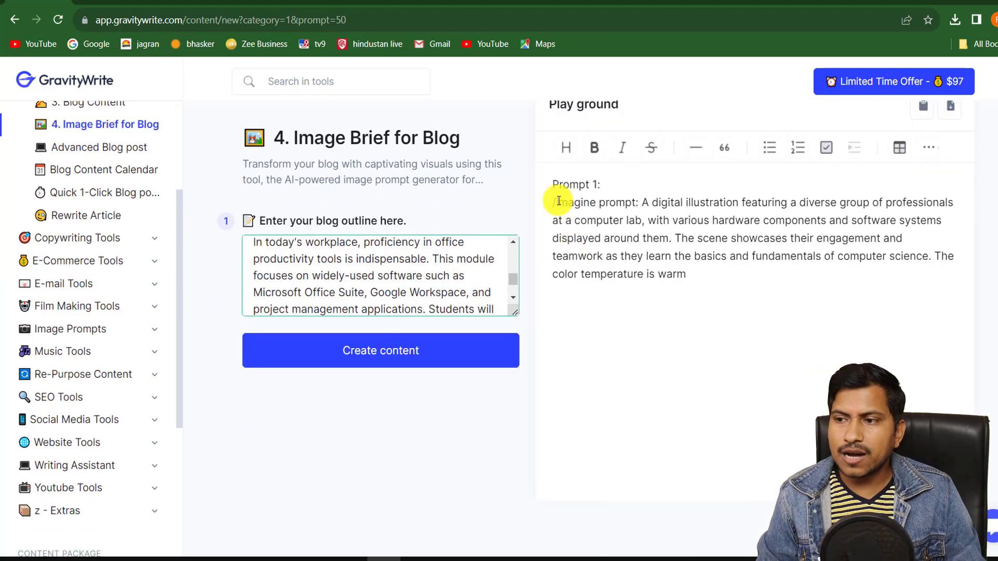
pyautogui.moveTo(556, 203); pyautogui.dragTo(735, 284)
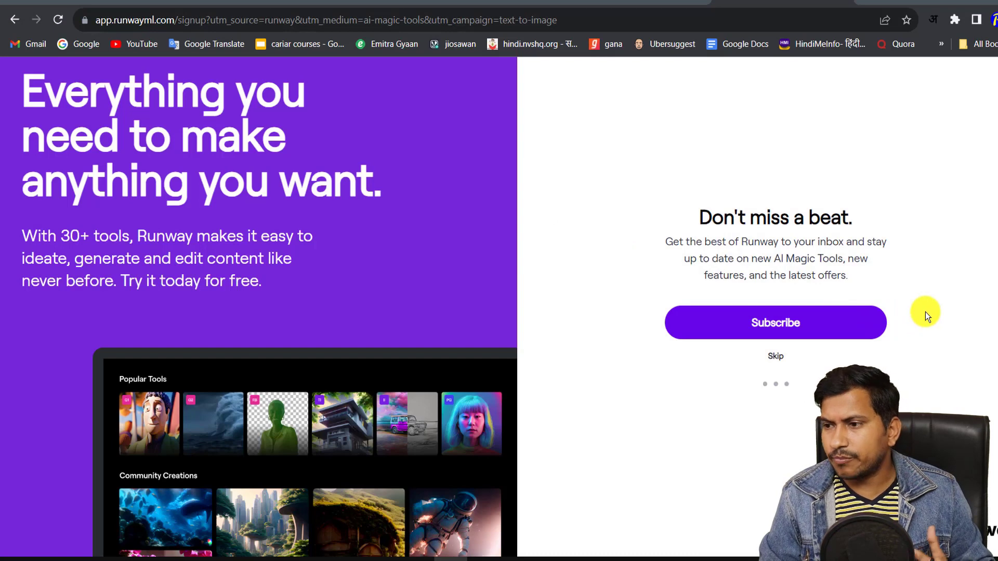
# Step: Switch to Runway, decline its newsletter and Standard plan offers, and open the Gen-2 image-to-video generator
pyautogui.click(775, 357)
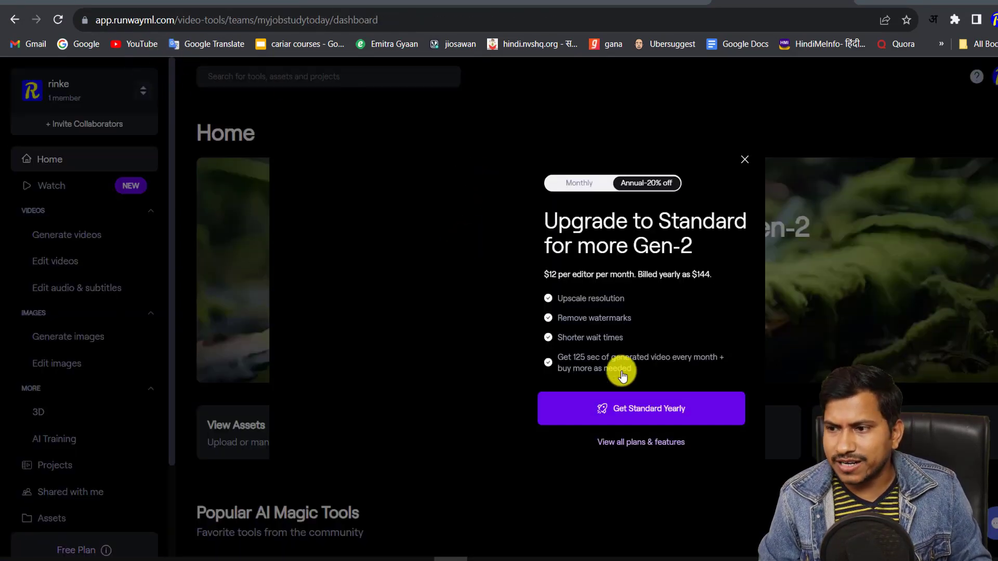
pyautogui.click(746, 160)
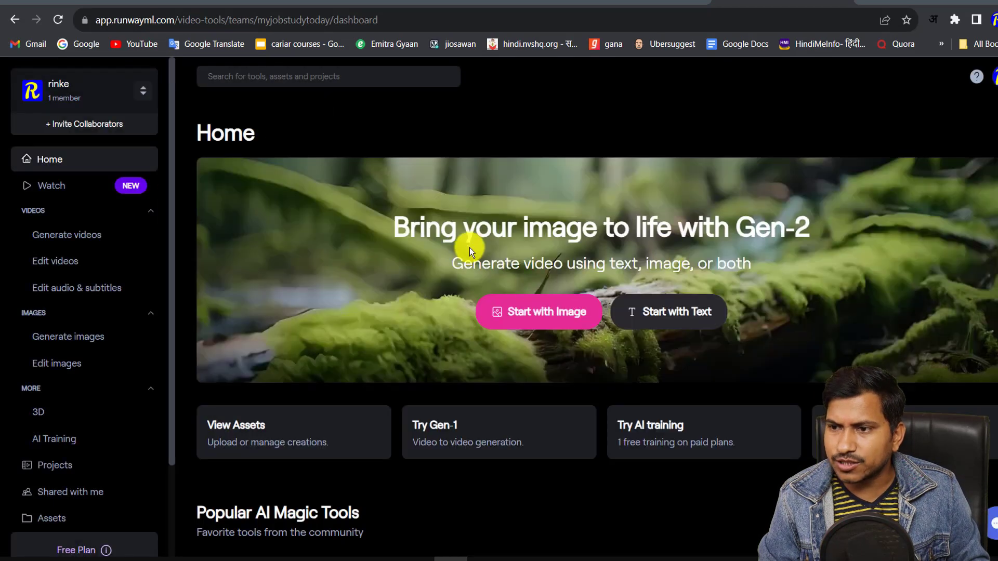
pyautogui.click(557, 312)
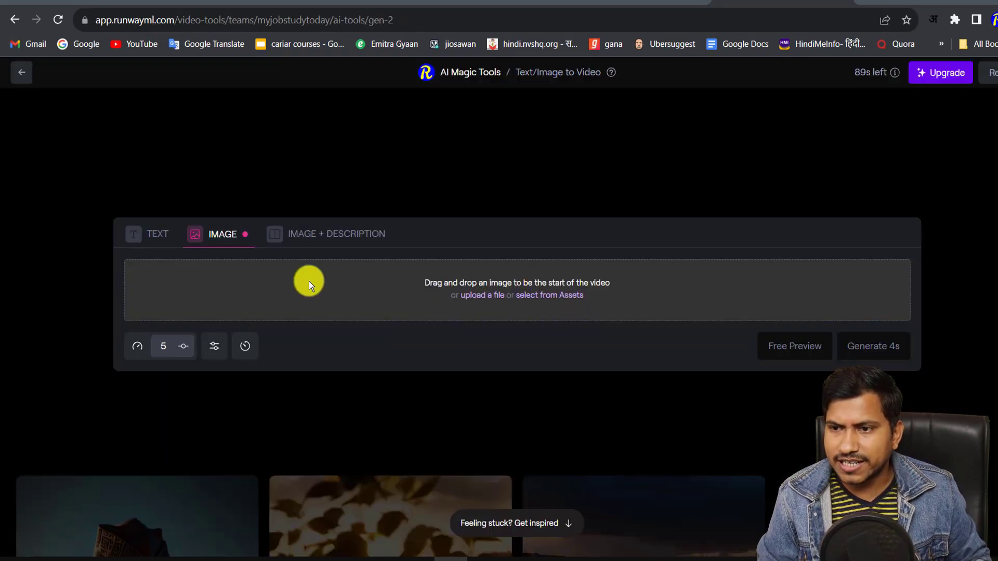
# Step: Generate a 4-second Gen-2 video from text, using the pasted image prompt about professionals at a computer lab
pyautogui.click(154, 234)
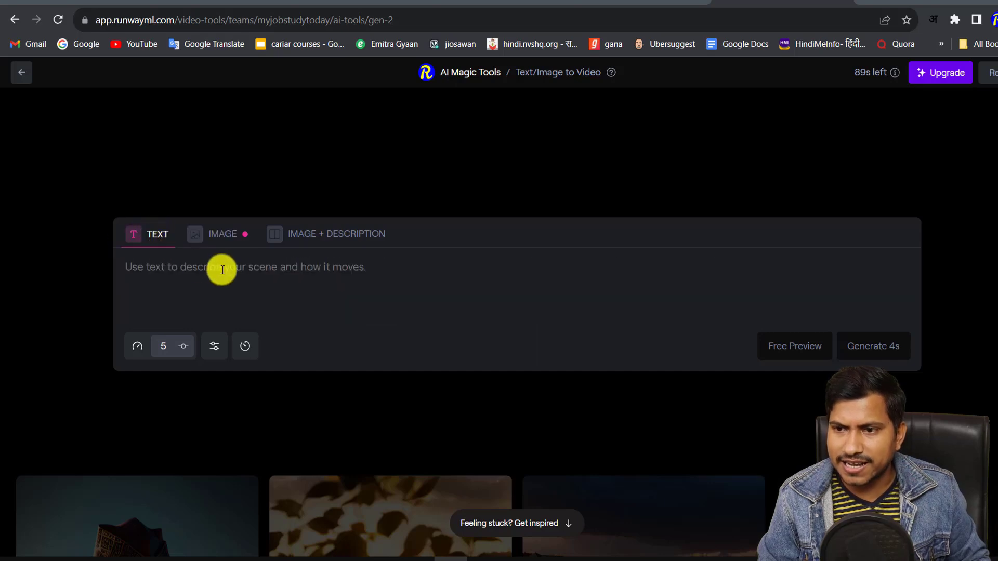
pyautogui.click(219, 270)
pyautogui.hotkey('ctrl', 'v')
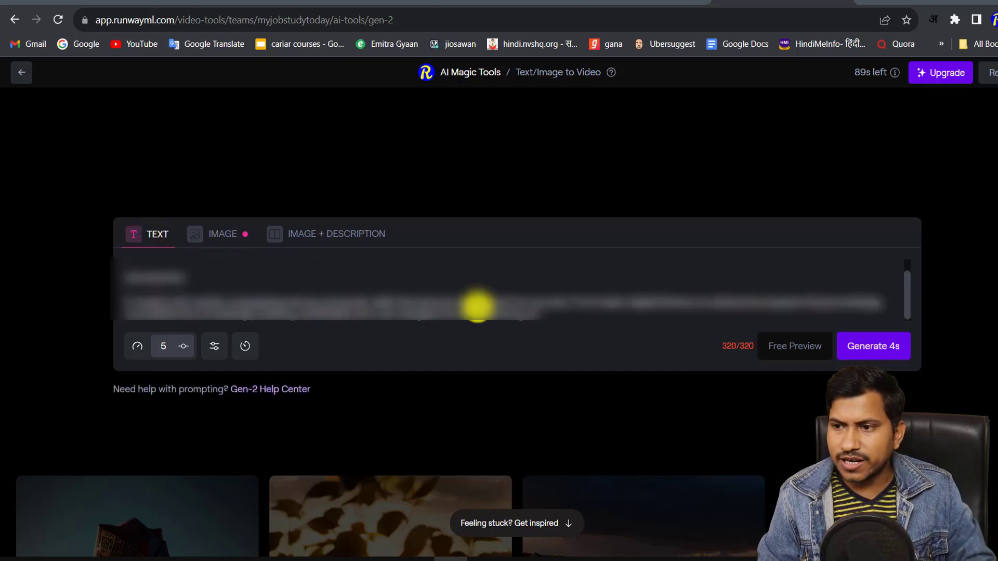
pyautogui.click(877, 351)
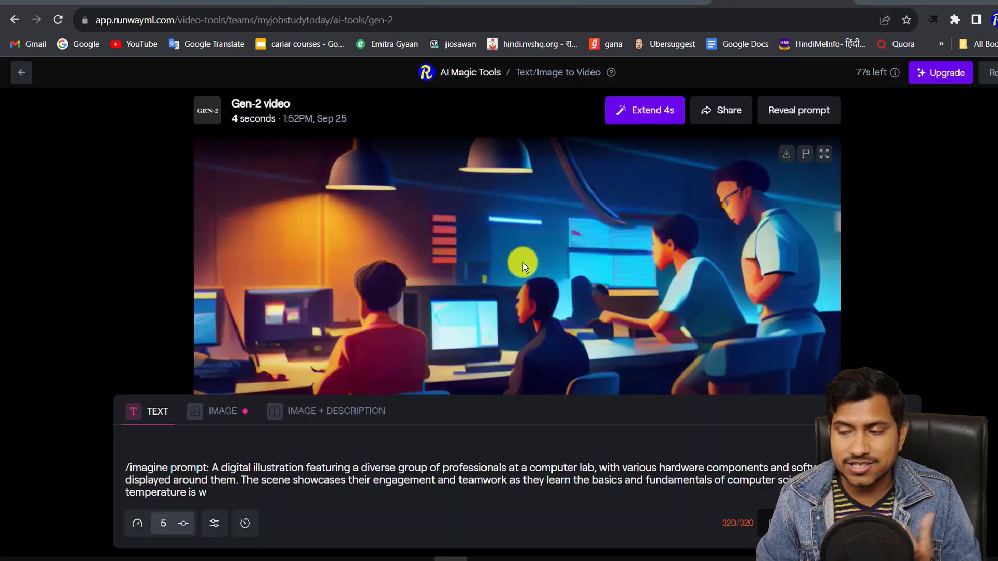
pyautogui.scroll(-1, 890, 317)
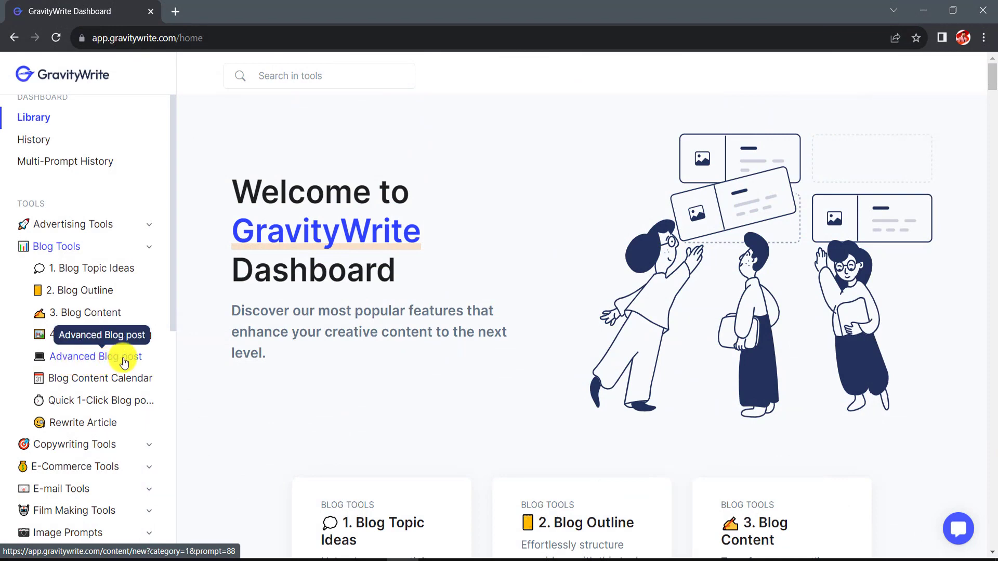
# Step: In GravityWrite, generate an Advanced Blog post titled "make money online", with minimum words "blogging", audience "male 21 to 30 age" and keyword "make money in blogging"
pyautogui.click(124, 361)
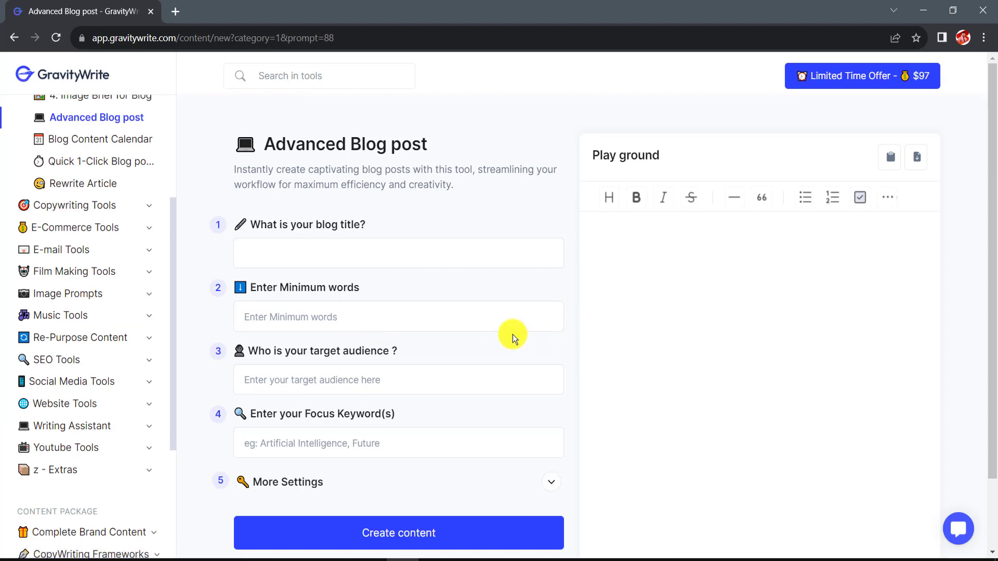
pyautogui.click(376, 252)
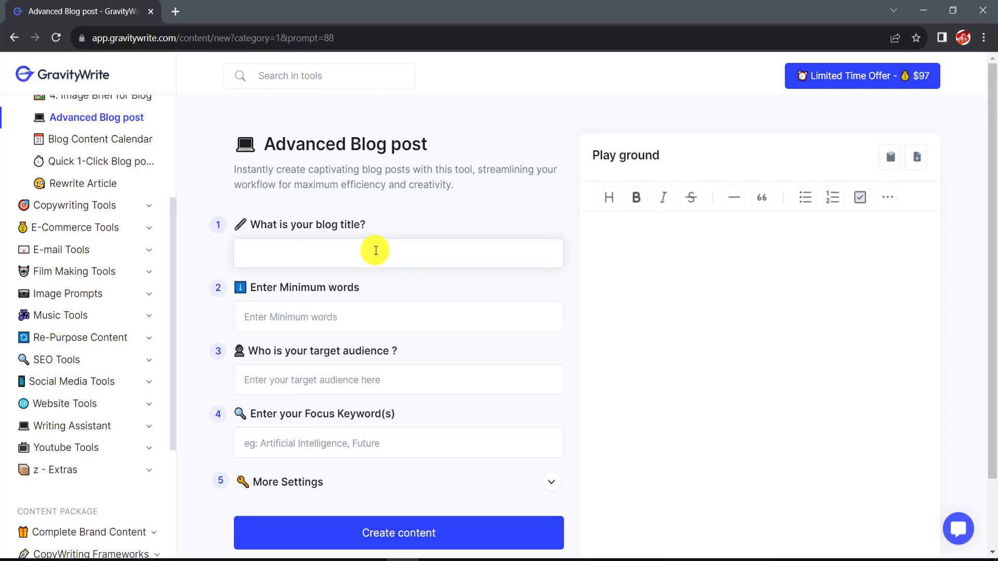
pyautogui.click(383, 322)
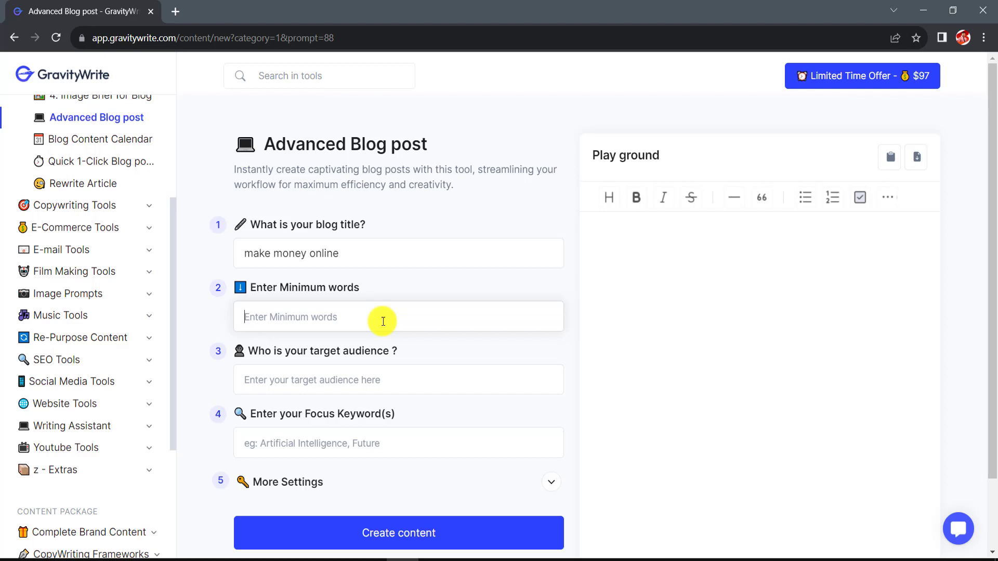
pyautogui.write('blogging')
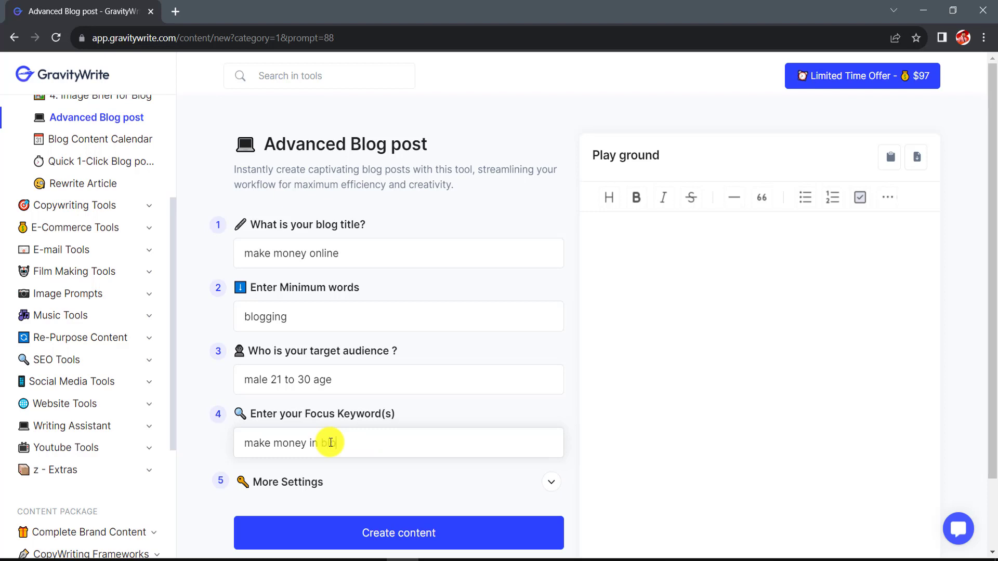
pyautogui.click(412, 534)
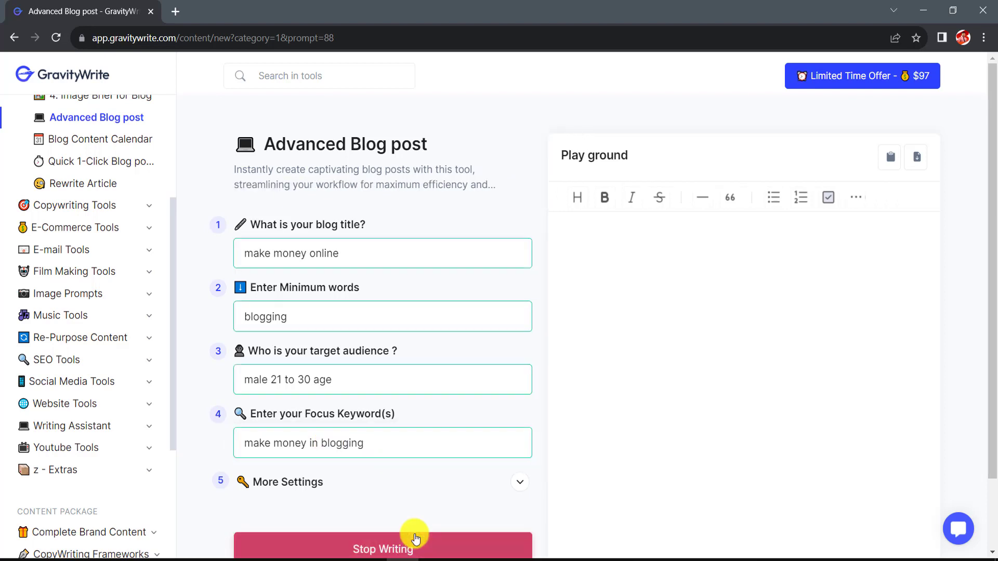
# Step: Review the generated blog post from its introduction through the freelancing and affiliate marketing sections
pyautogui.scroll(-1, 468, 362)
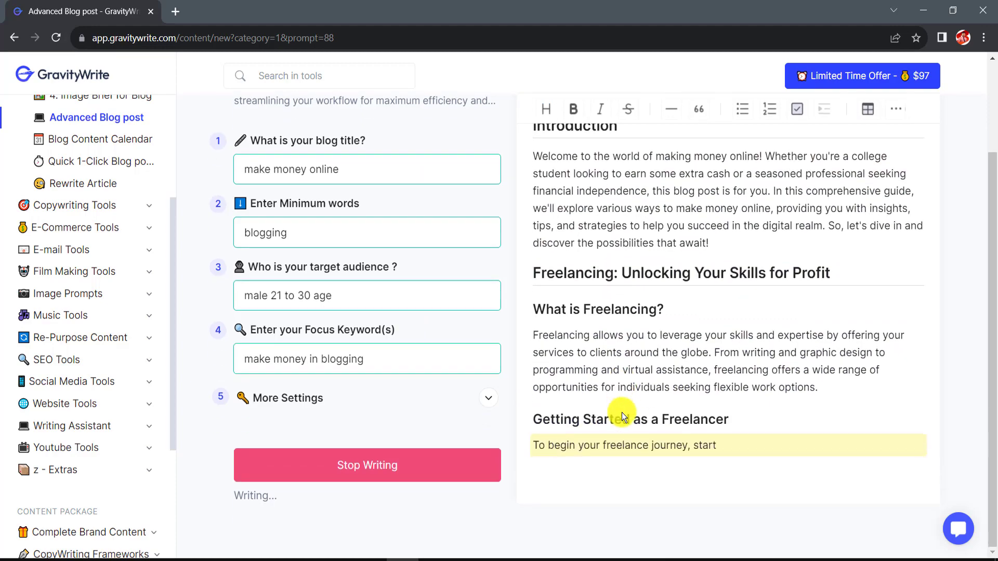
pyautogui.scroll(3, 722, 397)
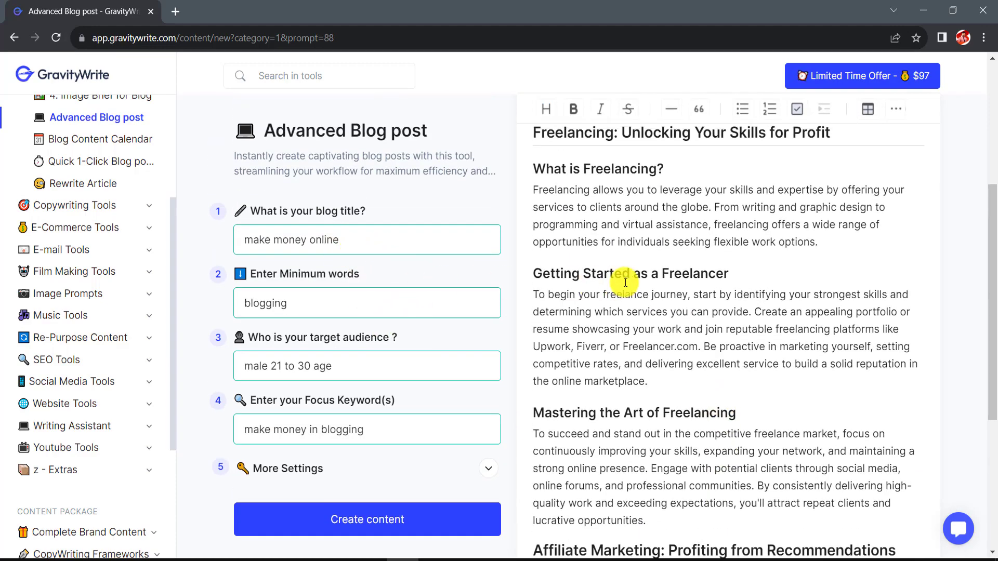
pyautogui.scroll(5, 625, 281)
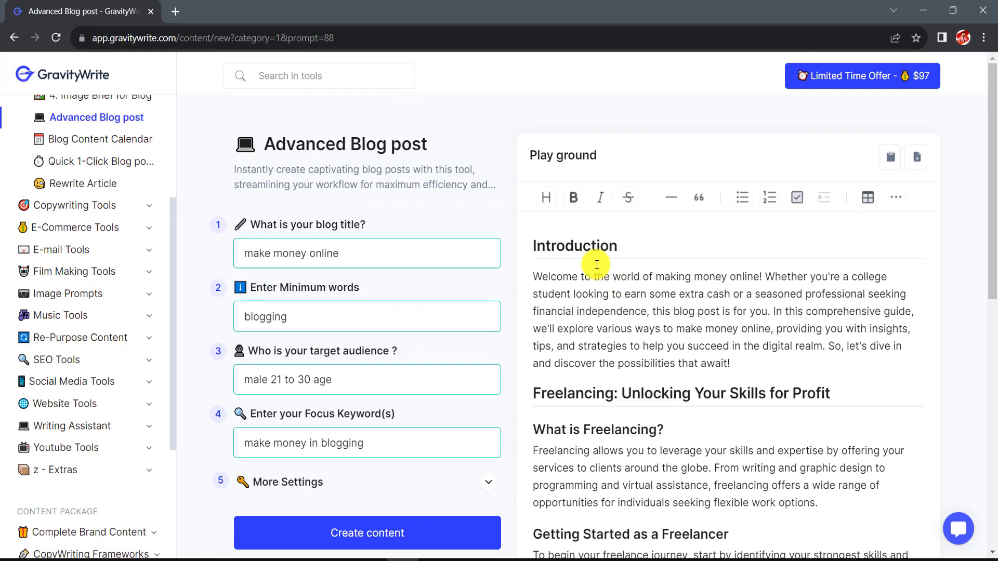
pyautogui.scroll(-2, 667, 341)
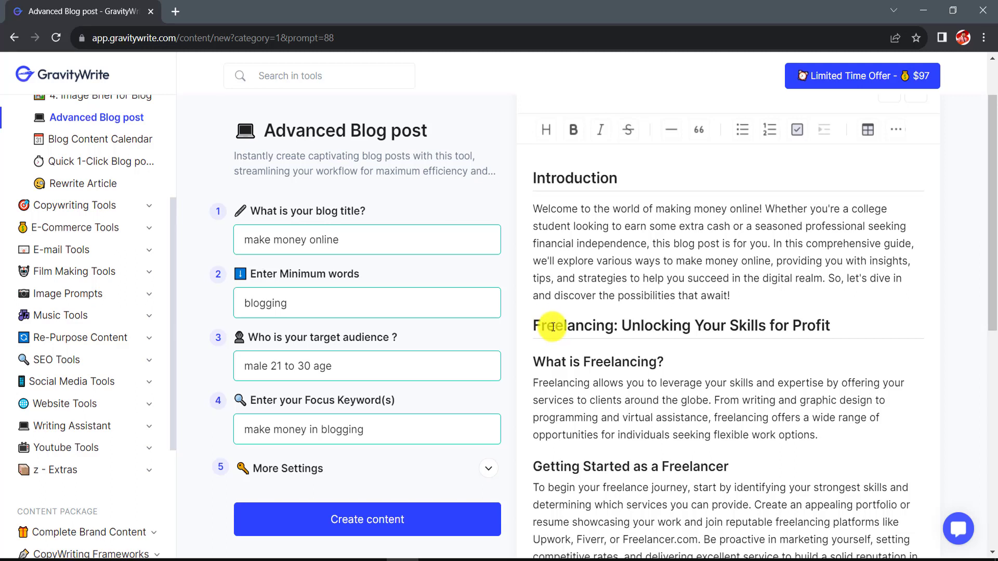
pyautogui.moveTo(555, 326); pyautogui.dragTo(670, 330)
pyautogui.scroll(-2, 590, 289)
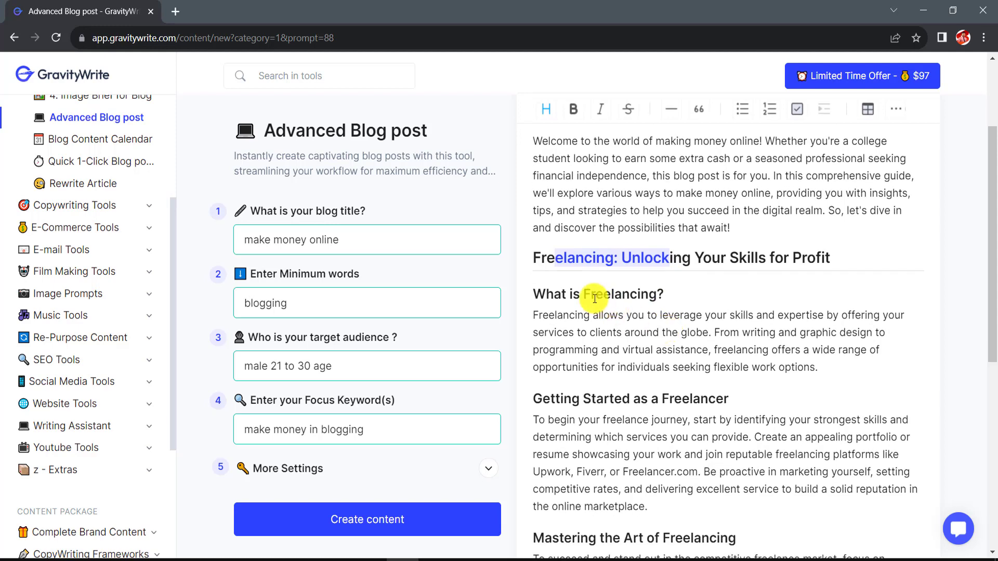
pyautogui.scroll(-4, 643, 358)
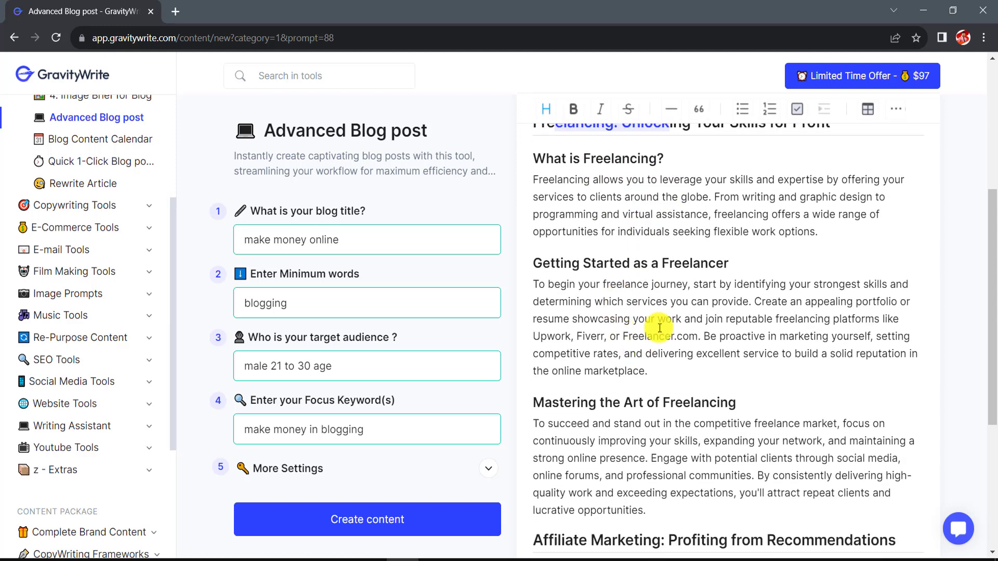
pyautogui.scroll(-1, 656, 333)
pyautogui.scroll(-1, 634, 355)
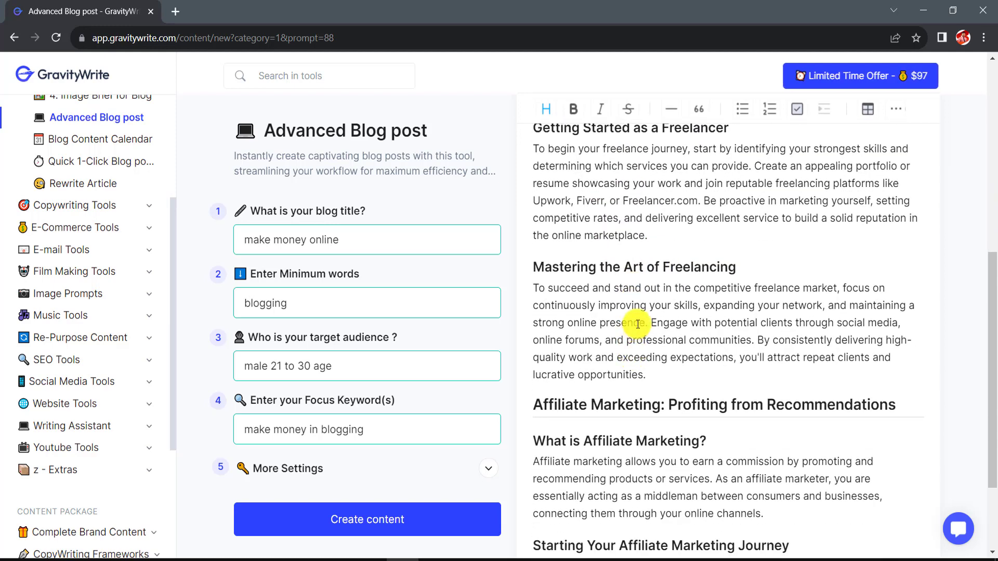
pyautogui.scroll(-1, 678, 322)
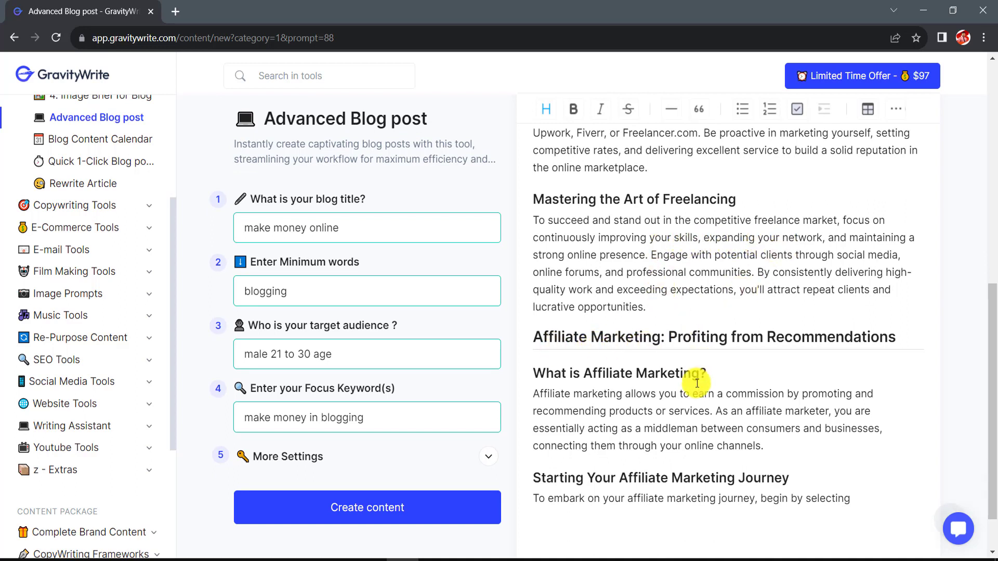
pyautogui.scroll(-1, 691, 385)
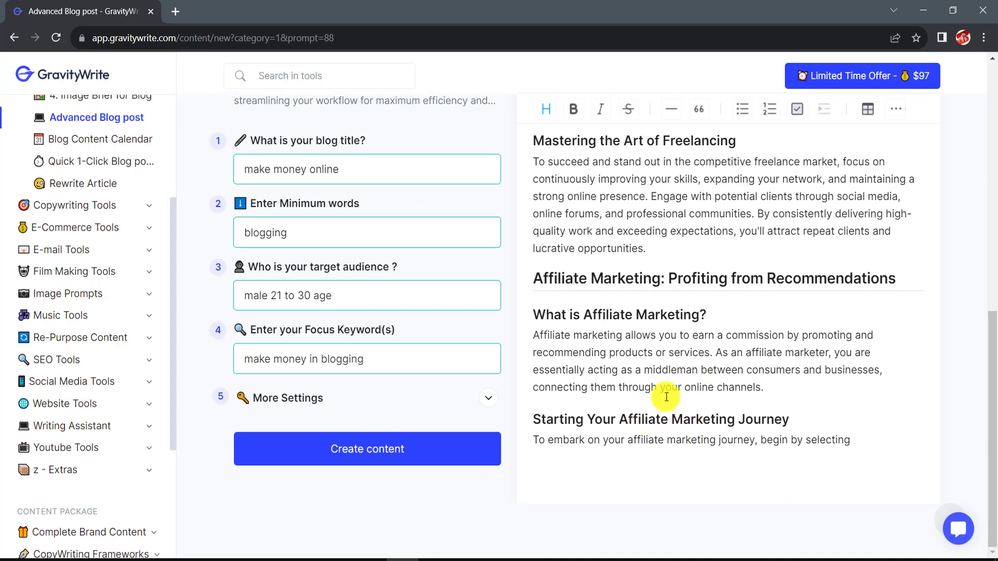
pyautogui.scroll(3, 666, 395)
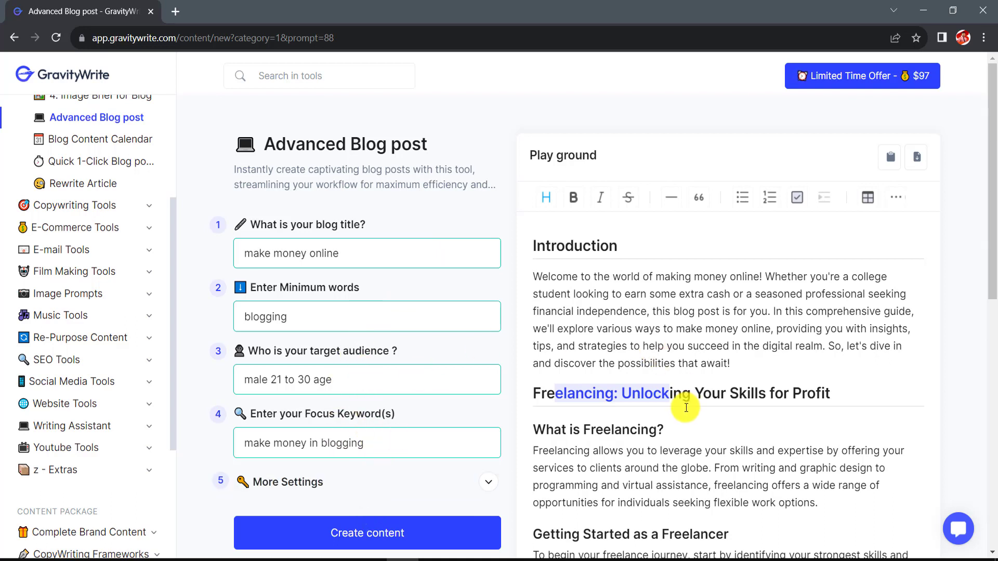
# Step: Generate a blog post titled "make money online" with the Quick 1-Click Blog post tool
pyautogui.scroll(3, 111, 200)
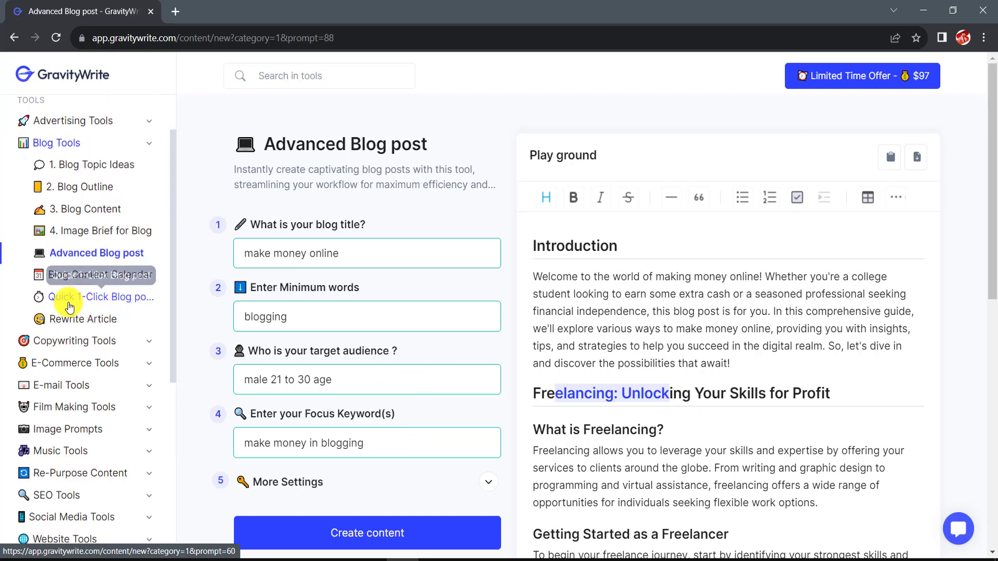
pyautogui.click(106, 303)
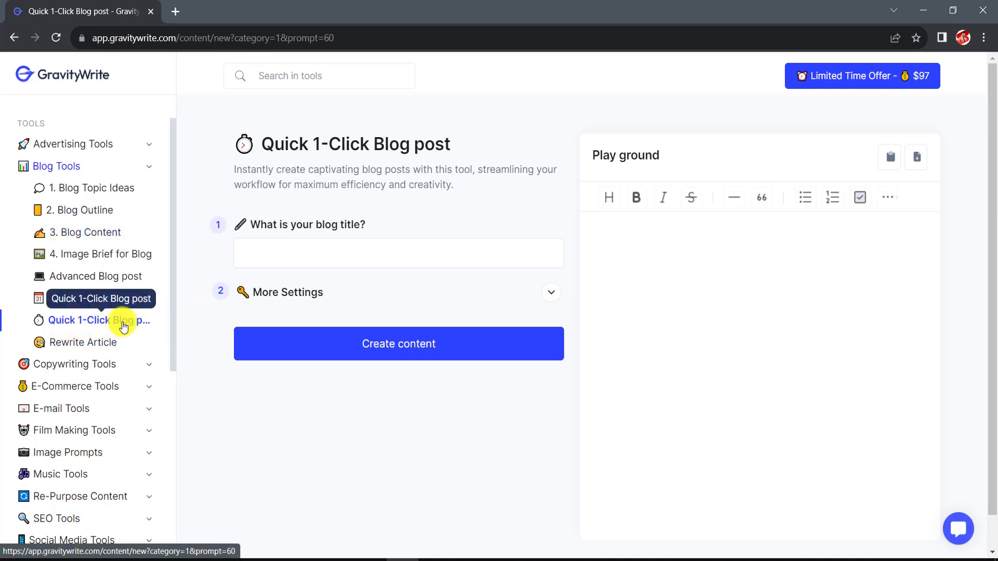
pyautogui.click(284, 255)
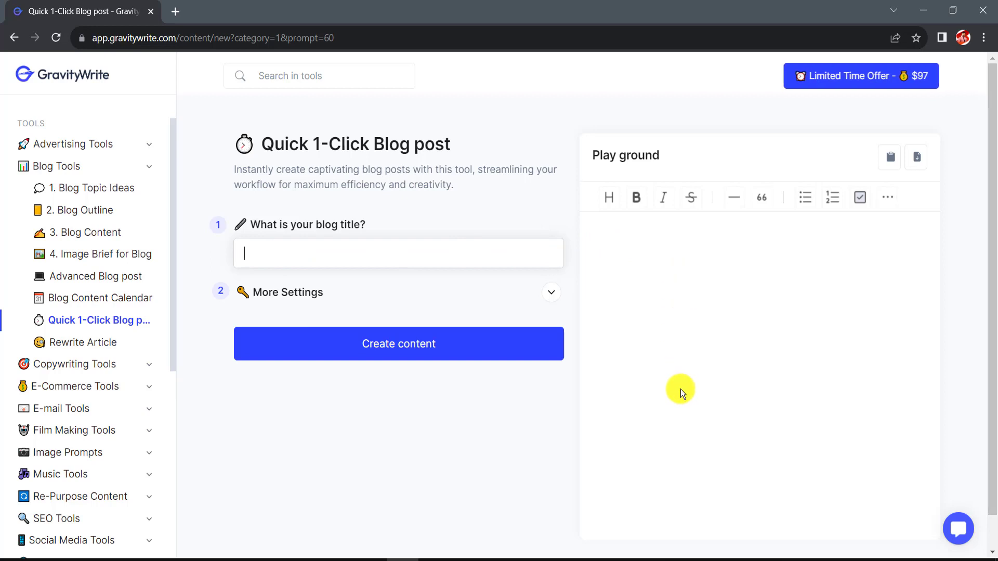
pyautogui.write('make money')
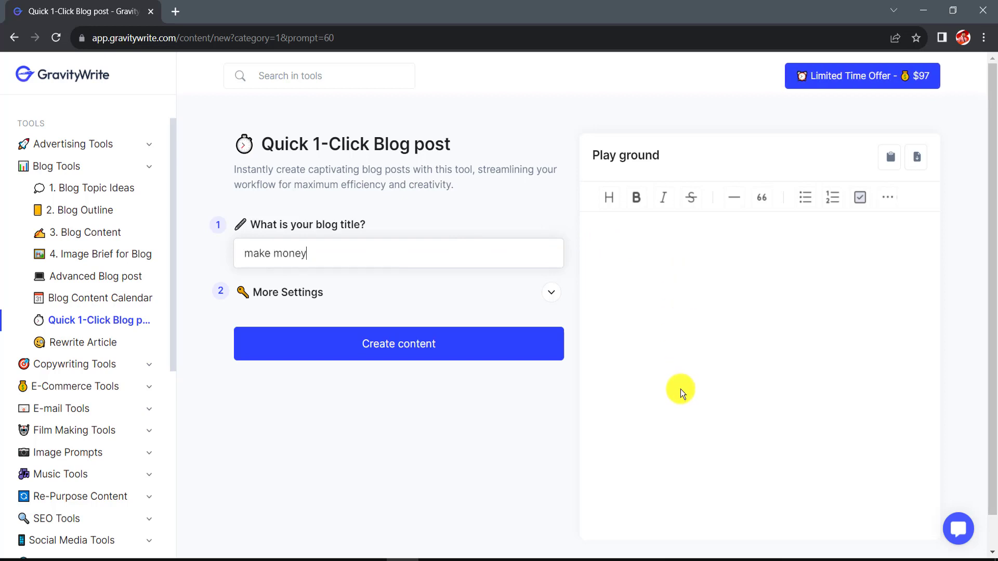
pyautogui.write(' online')
pyautogui.click(385, 343)
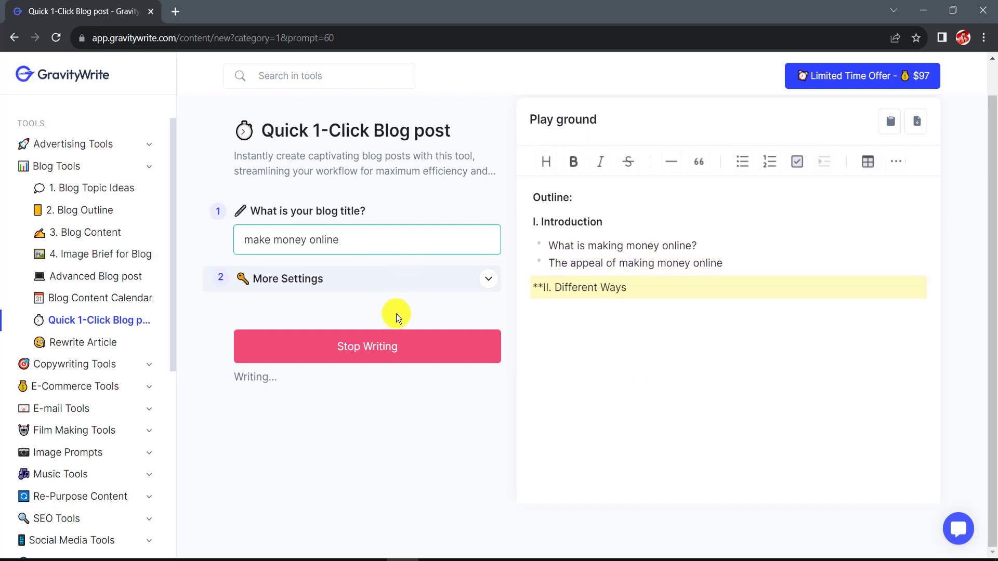
pyautogui.click(387, 351)
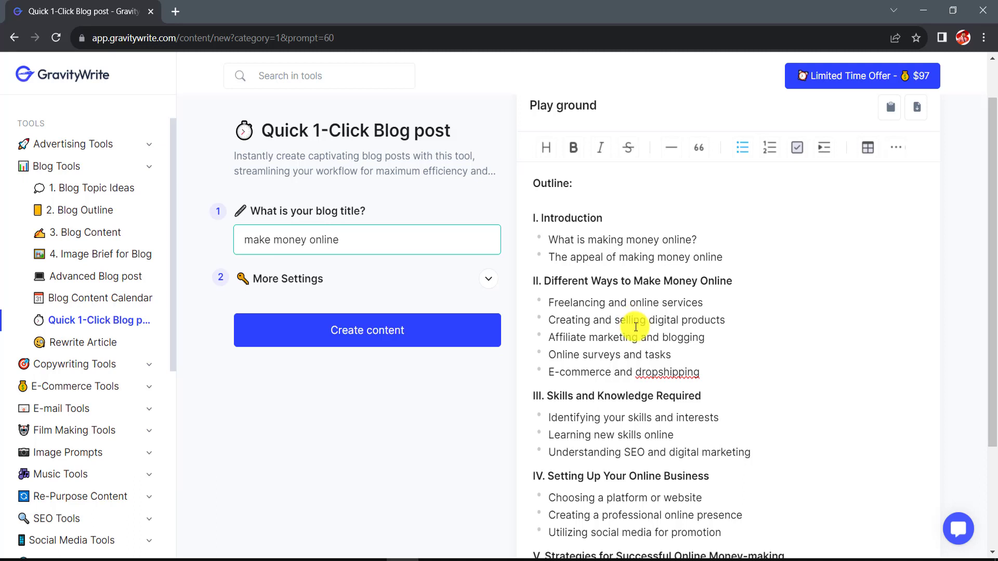
# Step: Open the Rewrite Article tool and look over its existing article and focus keyword fields
pyautogui.scroll(-3, 633, 320)
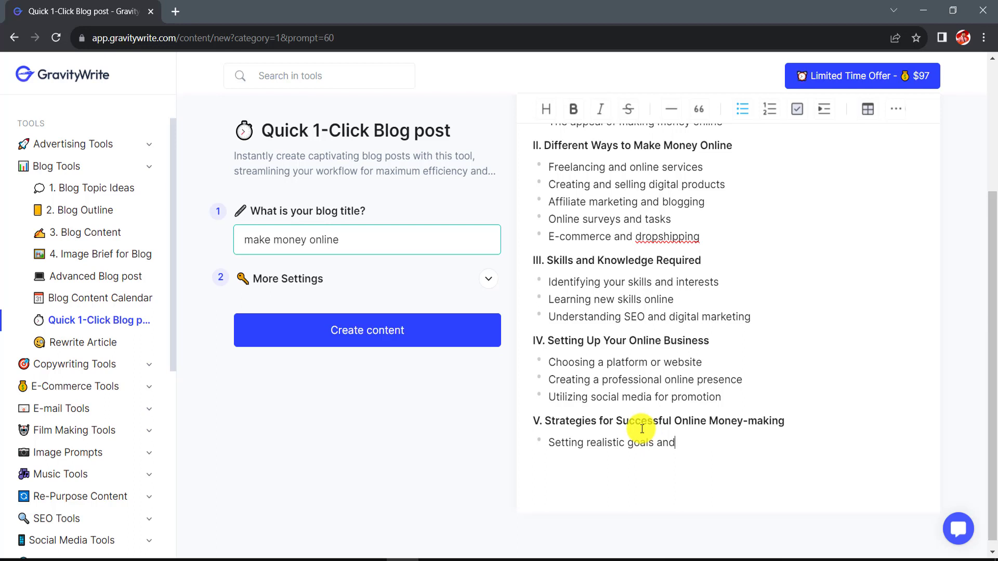
pyautogui.click(76, 347)
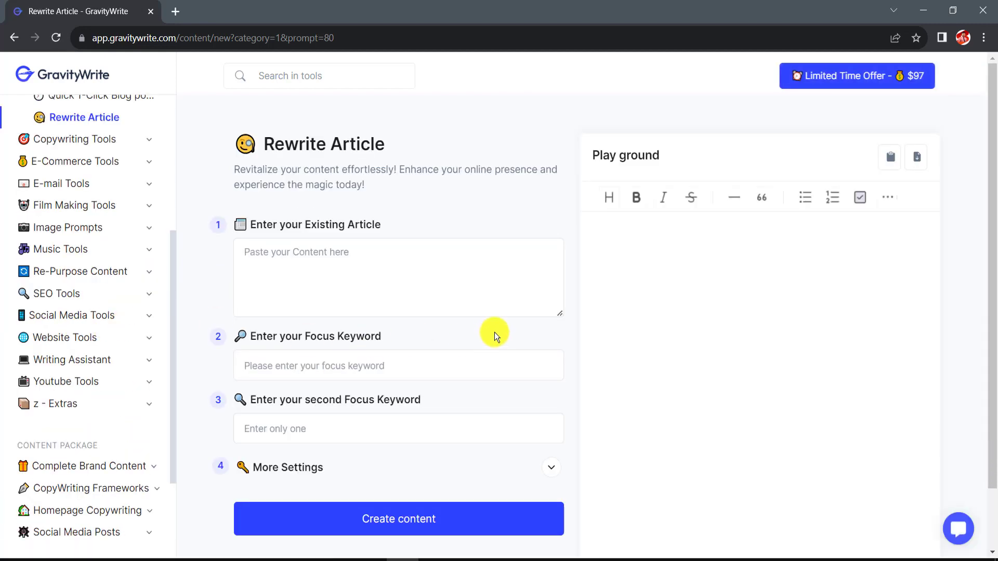
pyautogui.click(387, 366)
pyautogui.click(364, 431)
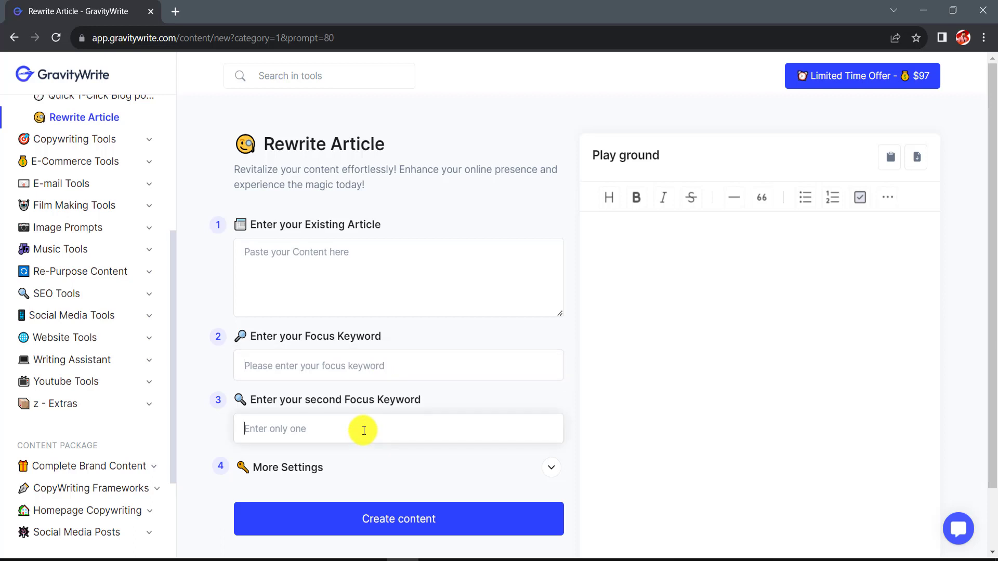
pyautogui.click(371, 268)
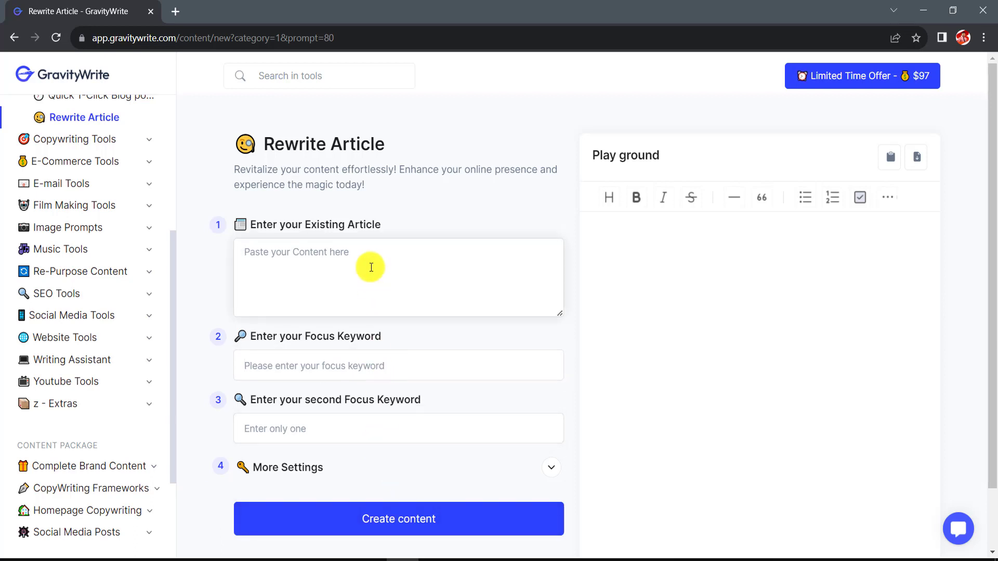
pyautogui.click(440, 527)
pyautogui.scroll(-2, 495, 395)
# Step: Open the About Us Page tool among the website tools and enter "syes talk" as the product/brand name
pyautogui.scroll(4, 177, 343)
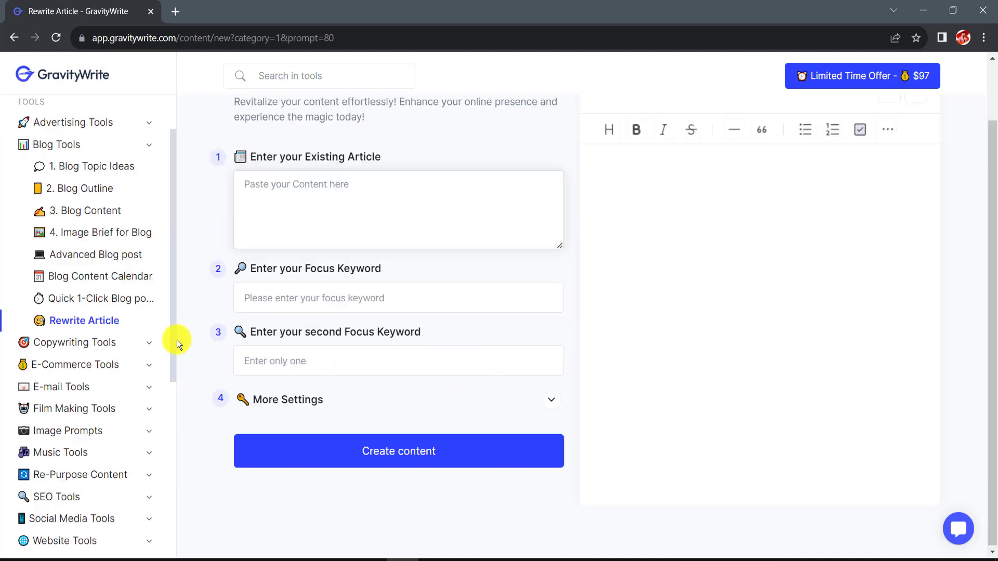
pyautogui.scroll(-3, 122, 428)
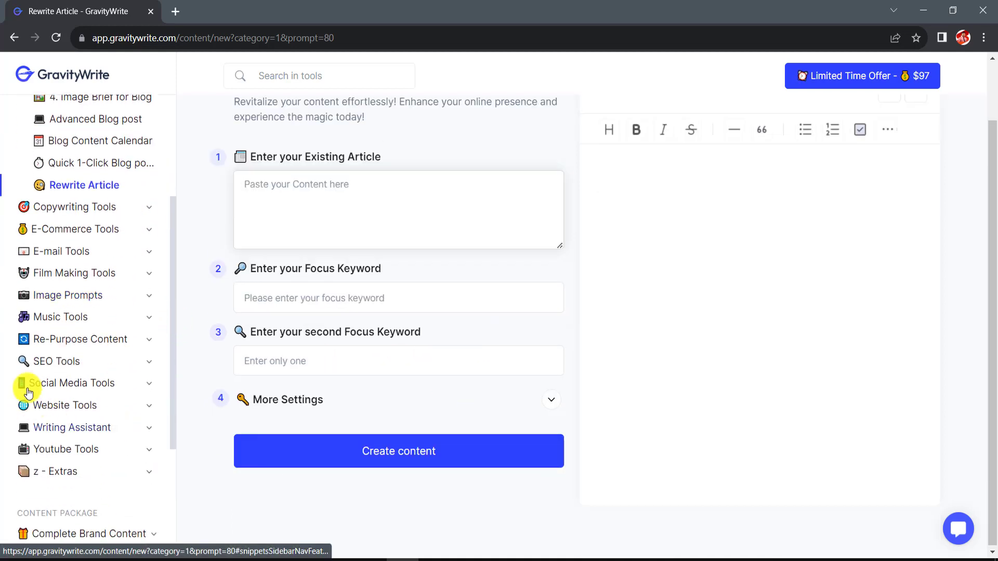
pyautogui.click(80, 407)
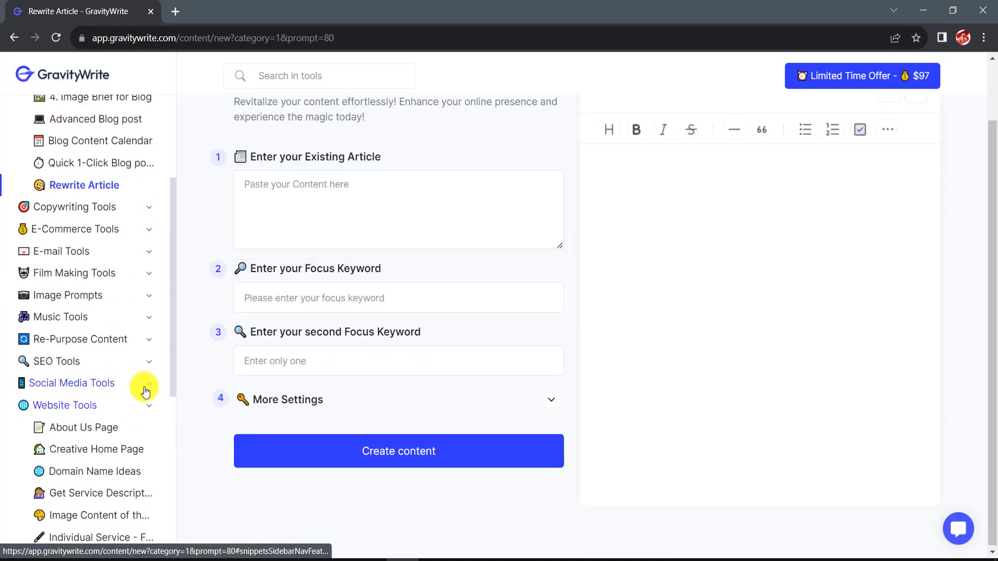
pyautogui.scroll(-3, 89, 354)
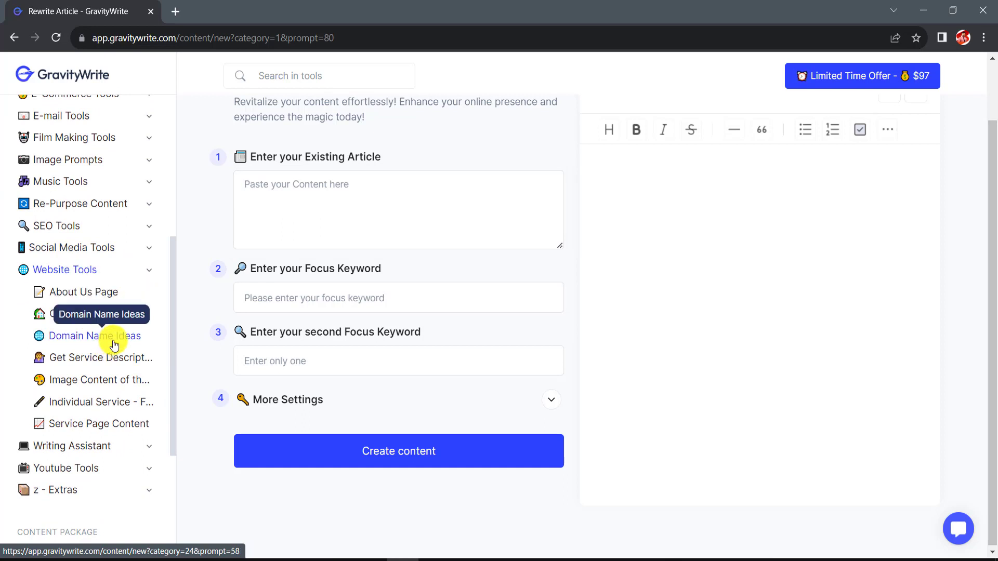
pyautogui.click(89, 297)
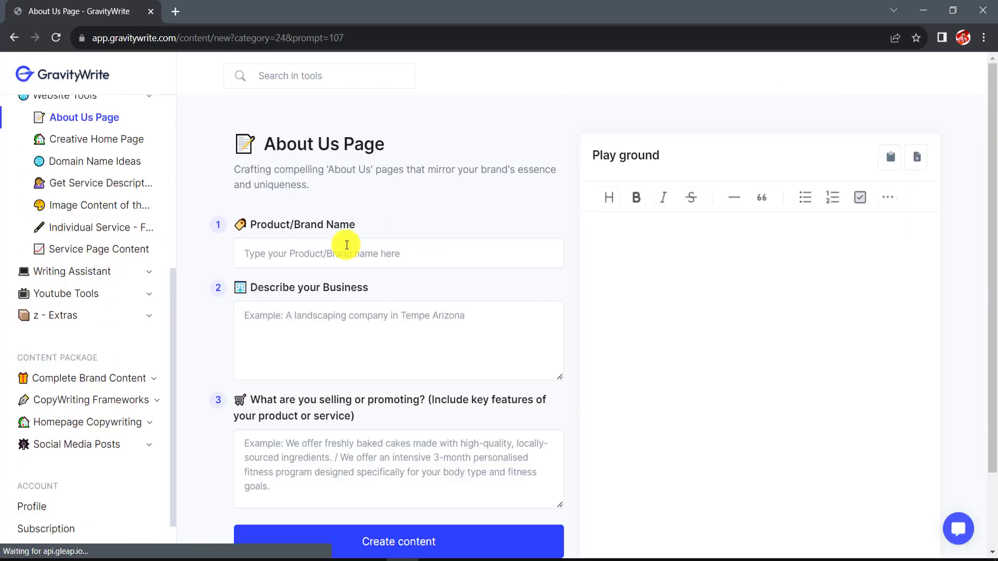
pyautogui.click(321, 254)
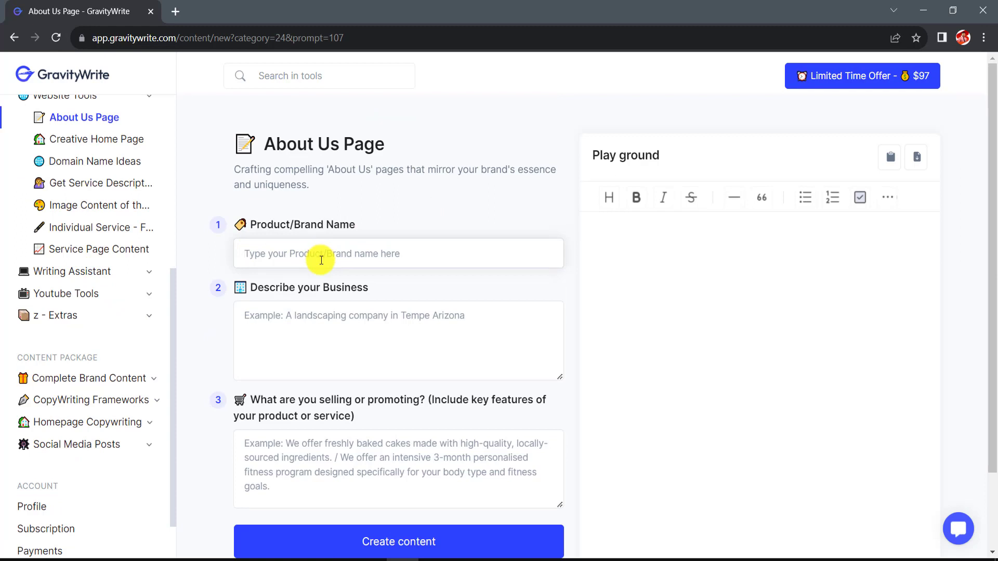
pyautogui.write('syes talk')
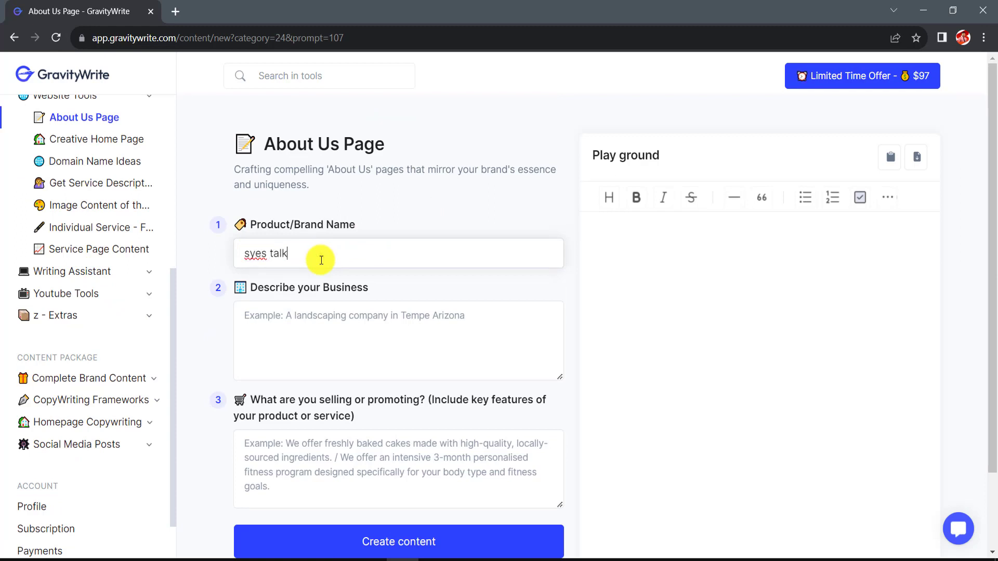
# Step: Describe the business as "make money online in youtube and blogging"
pyautogui.click(333, 321)
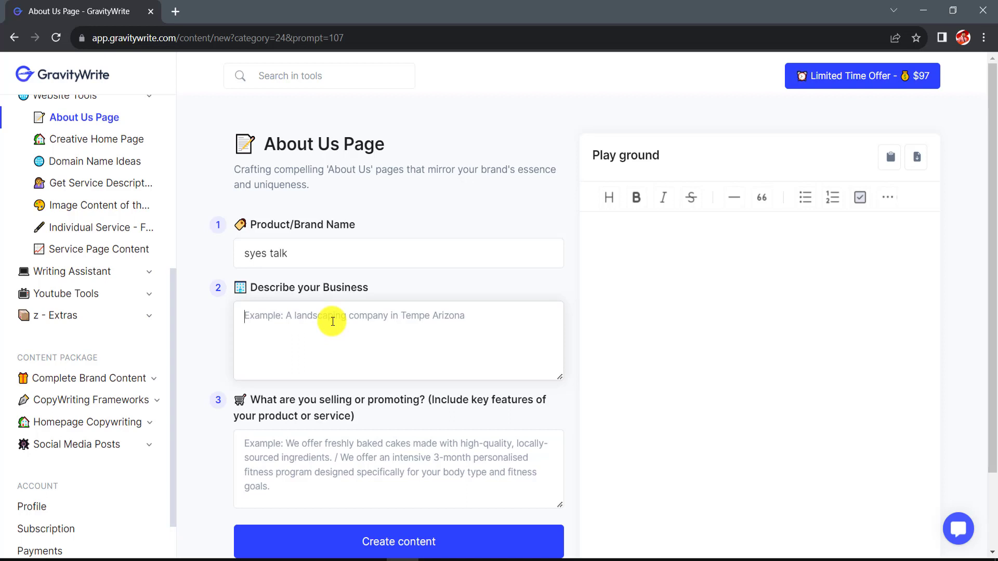
pyautogui.write('make money o')
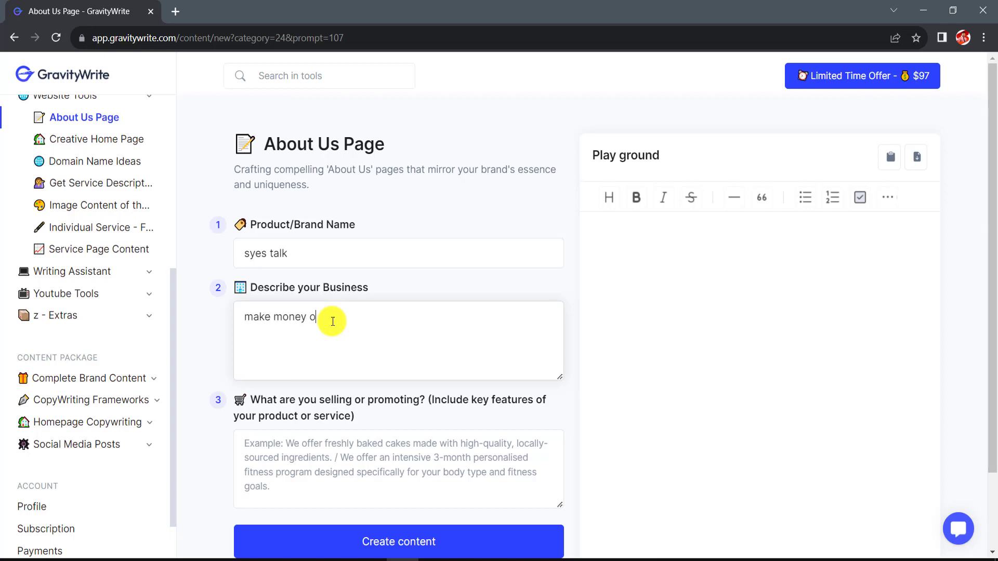
pyautogui.write('nline in  you')
pyautogui.press('BackSpace')
pyautogui.press('BackSpace')
pyautogui.press('BackSpace')
pyautogui.write('youtube and')
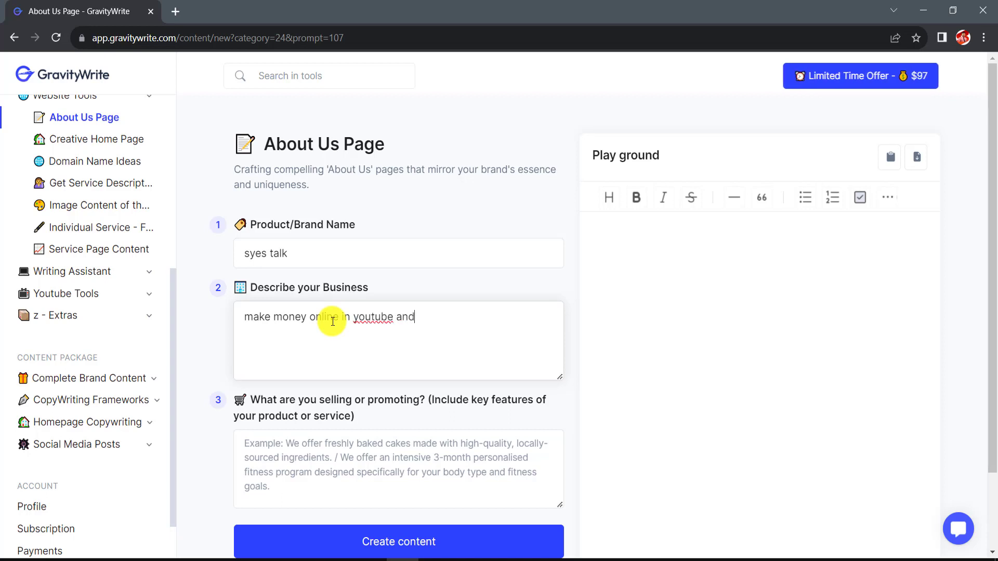
pyautogui.write(' blogging')
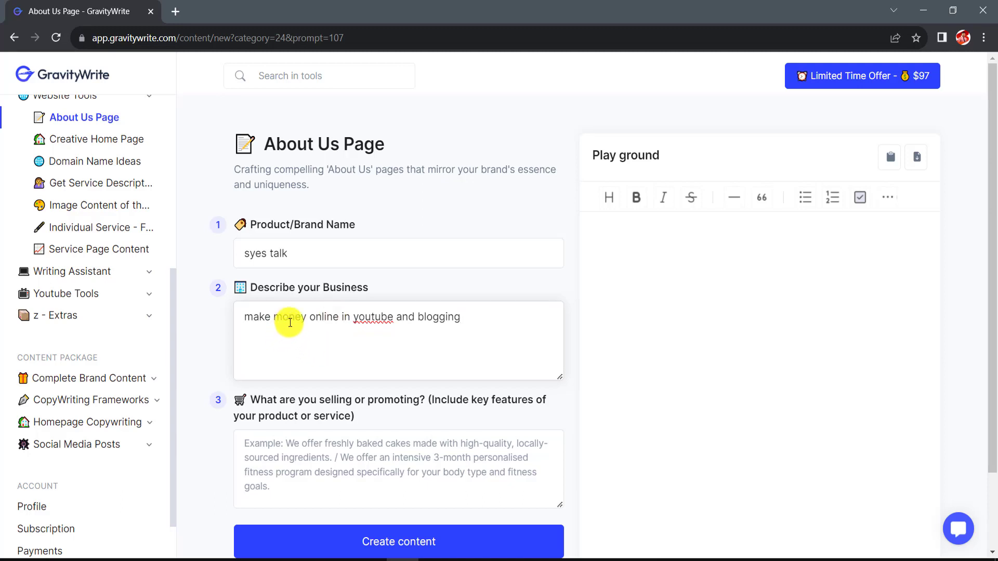
pyautogui.moveTo(290, 322); pyautogui.dragTo(472, 319)
pyautogui.click(504, 323)
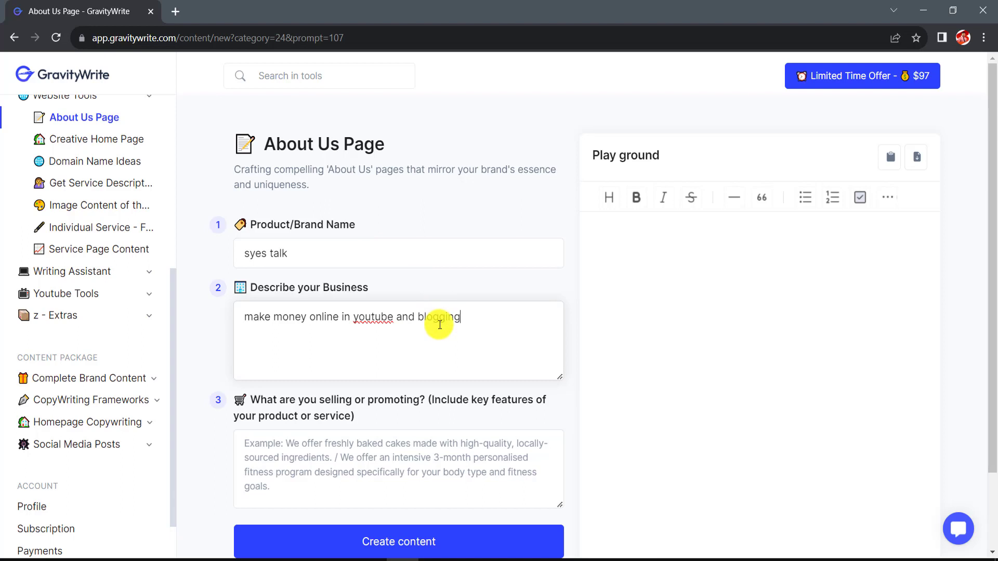
# Step: Generate the About Us page with "video making, video editing, make money" as the promoted offering, stopping the writing during the team introduction
pyautogui.scroll(-2, 439, 323)
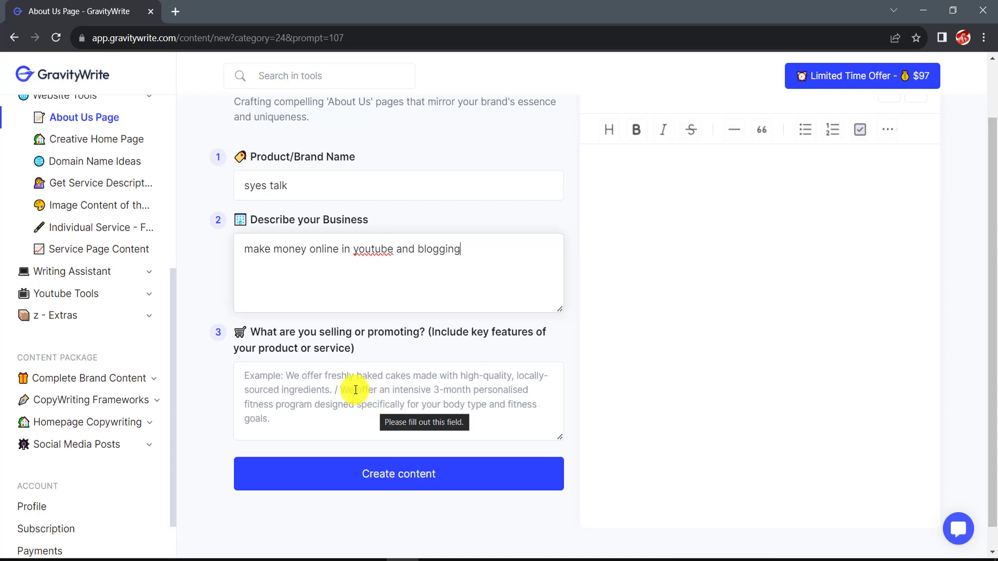
pyautogui.click(457, 483)
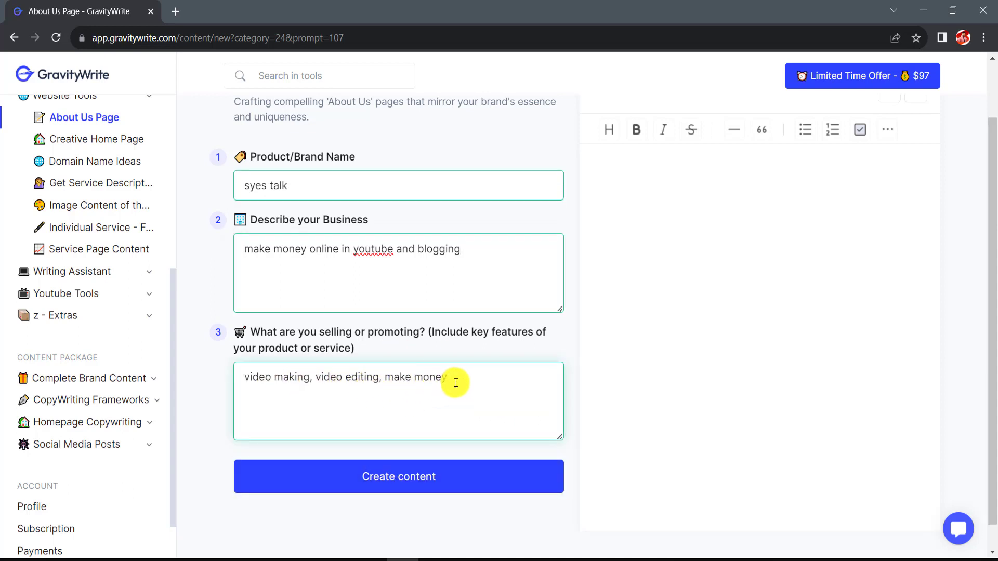
pyautogui.click(418, 475)
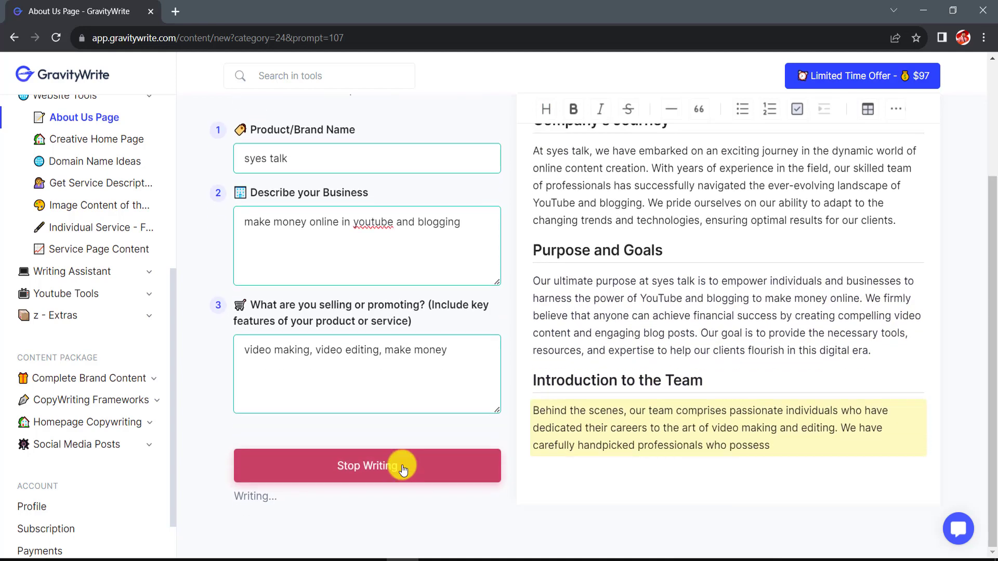
pyautogui.click(400, 464)
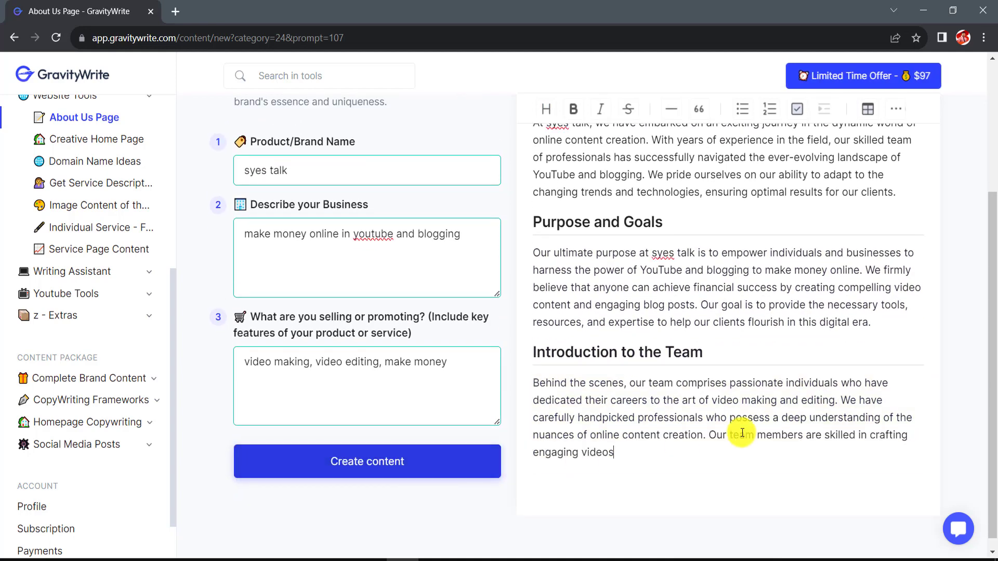
# Step: Review the generated About Us text, covering the company's journey, purpose and goals, and team introduction
pyautogui.scroll(5, 695, 381)
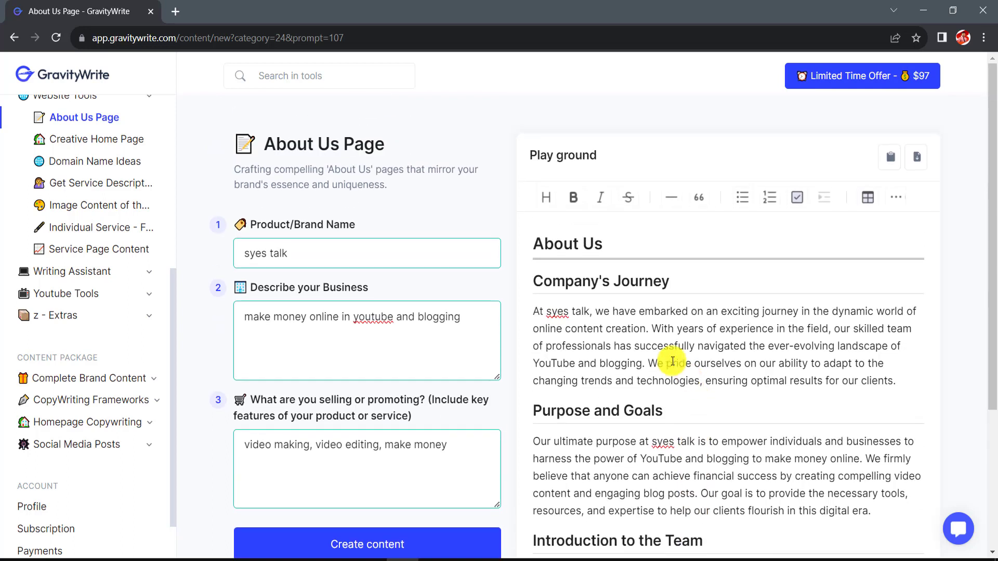
pyautogui.moveTo(536, 248); pyautogui.dragTo(647, 245)
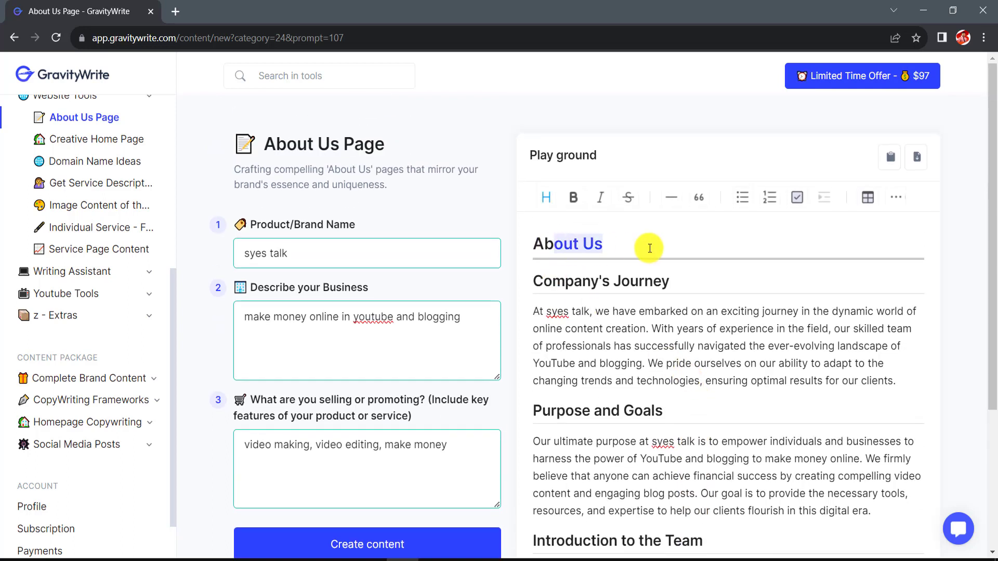
pyautogui.click(601, 282)
pyautogui.moveTo(607, 282); pyautogui.dragTo(599, 315)
pyautogui.click(408, 301)
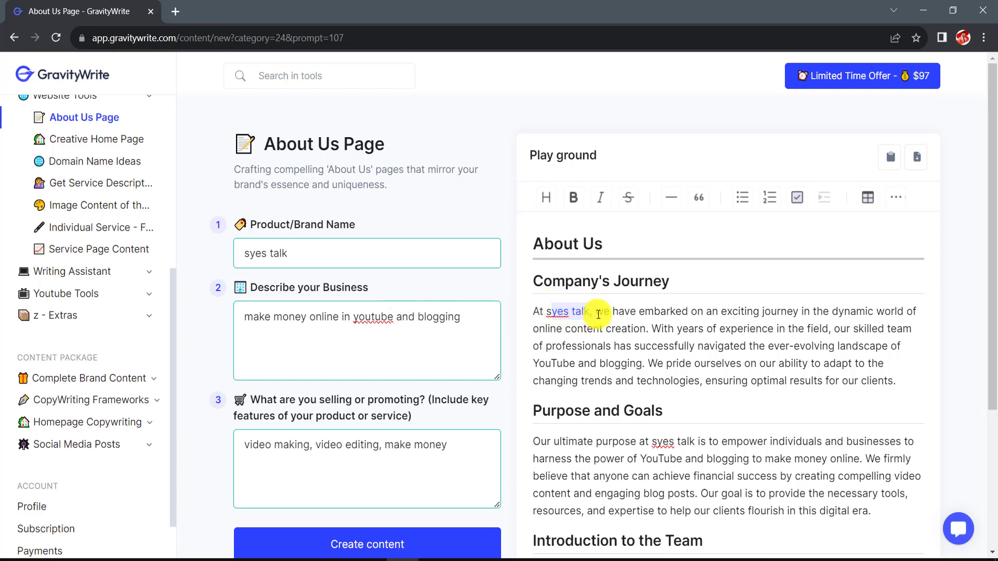
pyautogui.moveTo(674, 345); pyautogui.dragTo(717, 414)
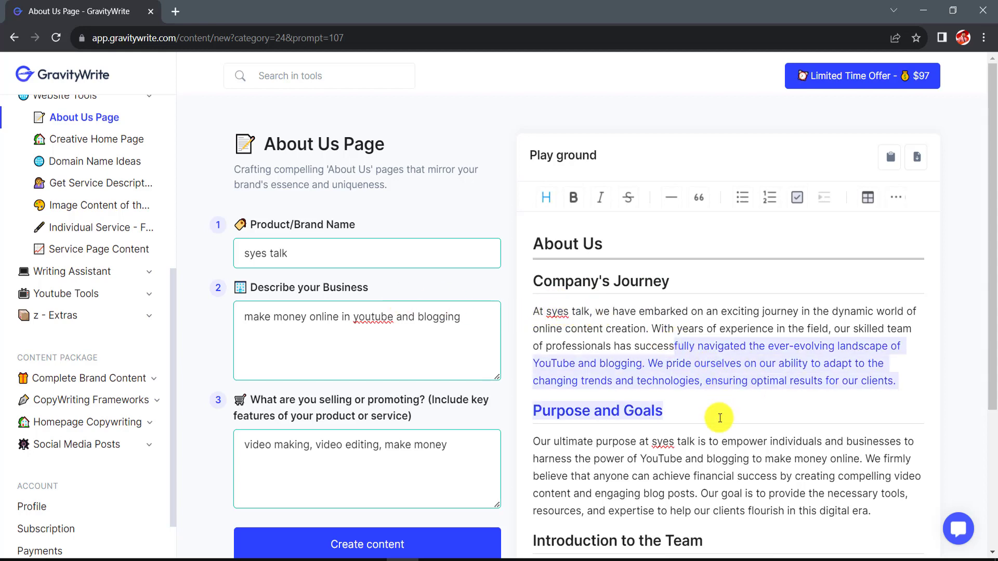
pyautogui.scroll(-1, 720, 420)
pyautogui.scroll(-3, 721, 420)
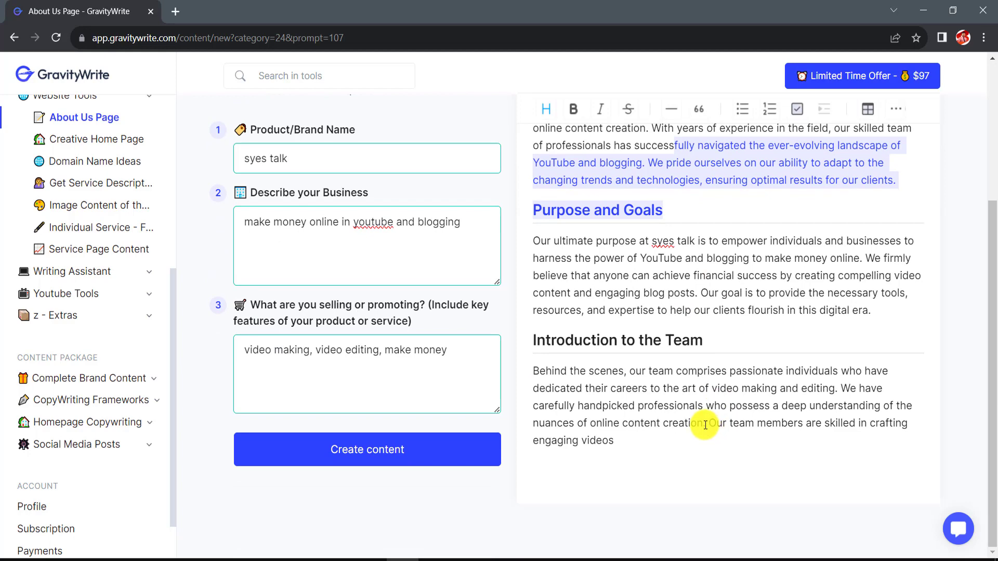
pyautogui.scroll(4, 706, 425)
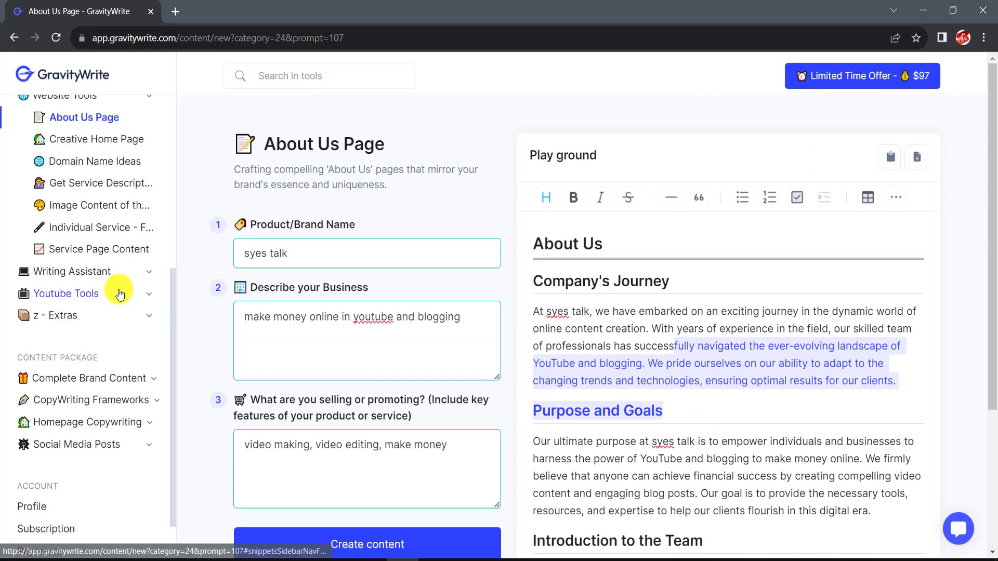
# Step: Open the Domain Name Ideas tool and look through the available website and YouTube tools
pyautogui.scroll(1, 101, 241)
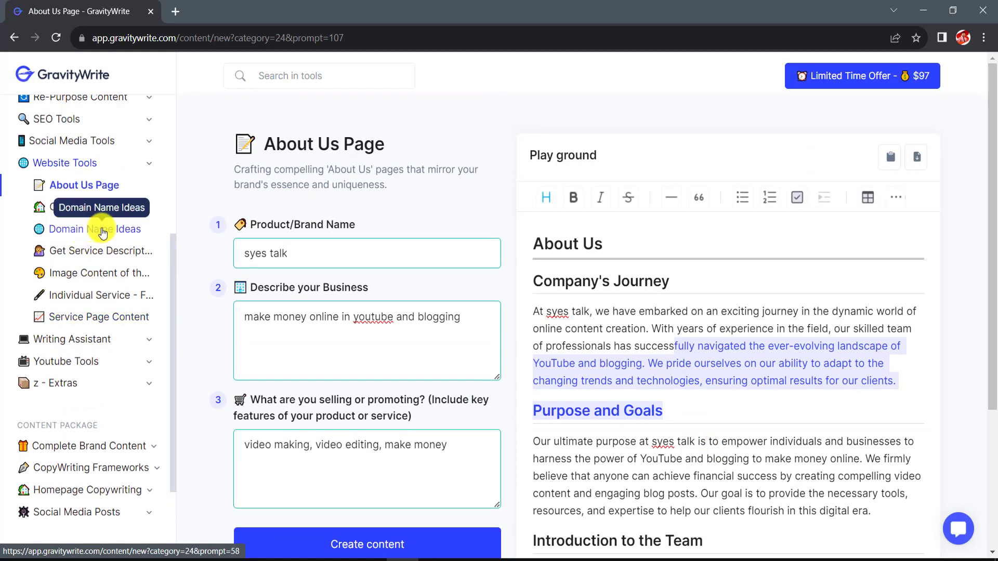
pyautogui.click(102, 231)
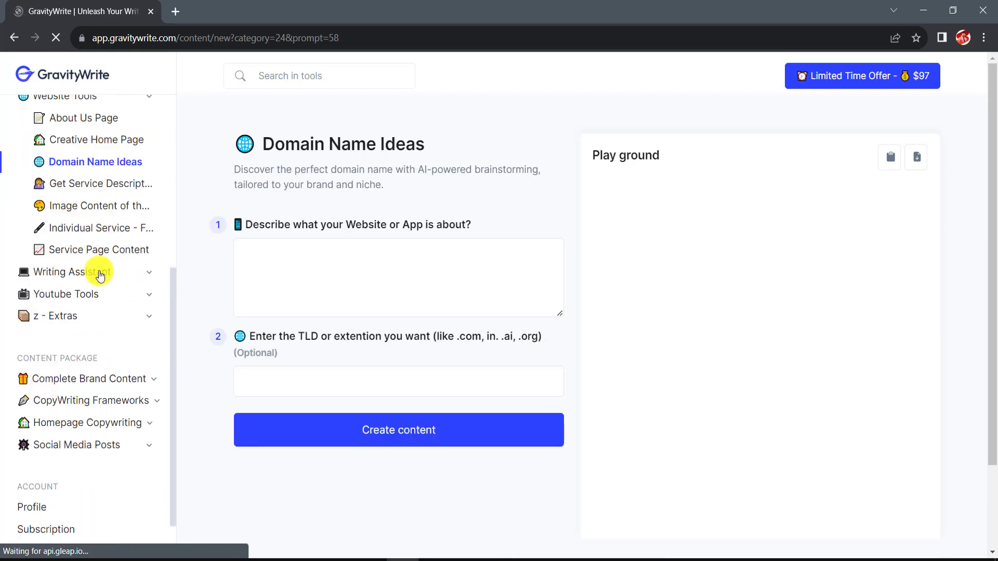
pyautogui.scroll(2, 99, 271)
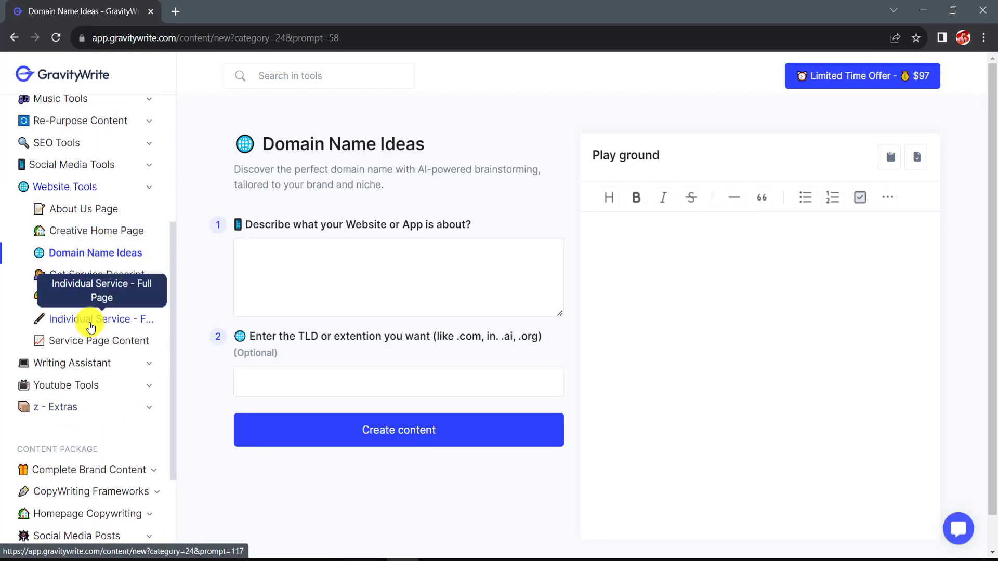
pyautogui.scroll(-1, 159, 260)
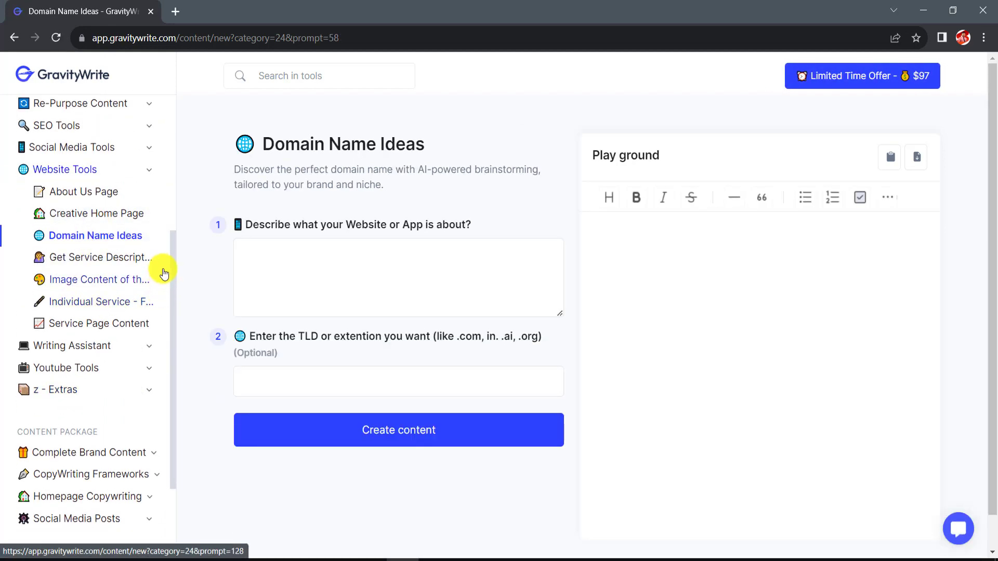
pyautogui.click(104, 372)
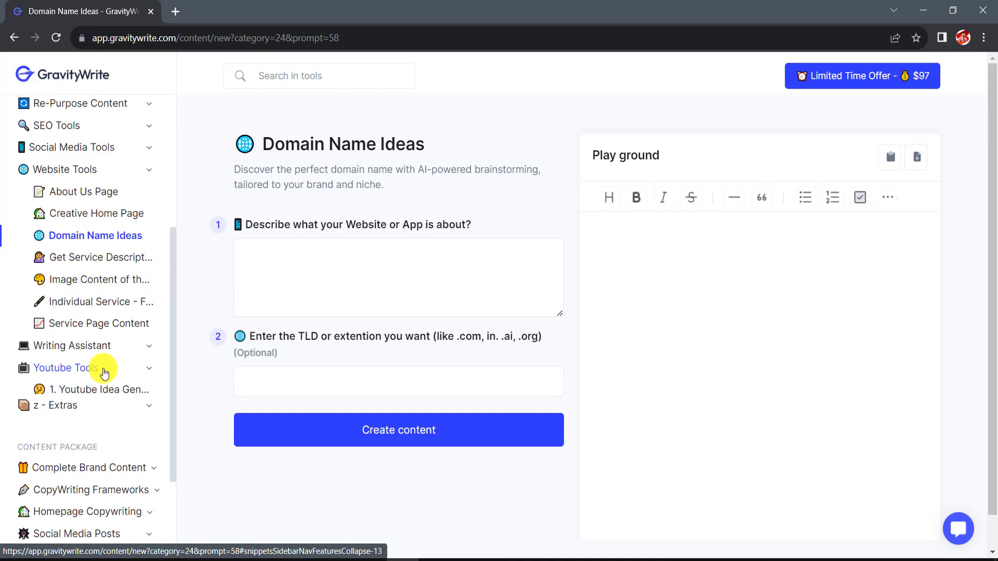
pyautogui.scroll(-1, 104, 373)
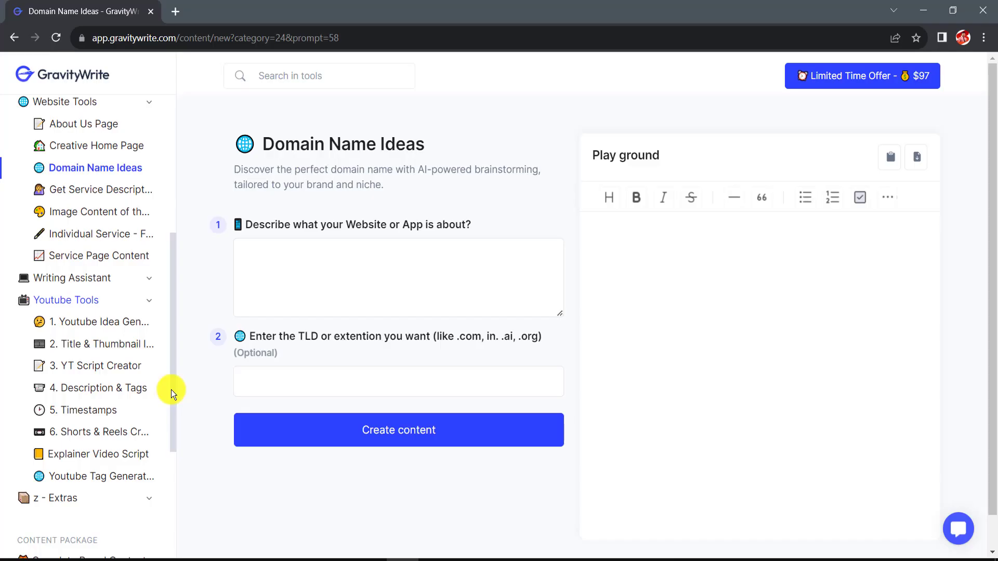
pyautogui.scroll(6, 172, 389)
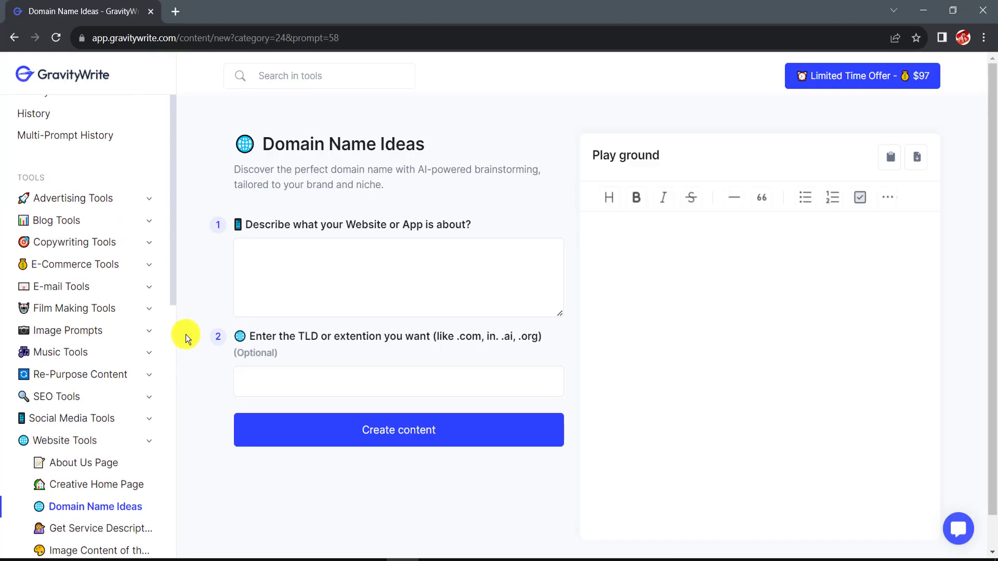